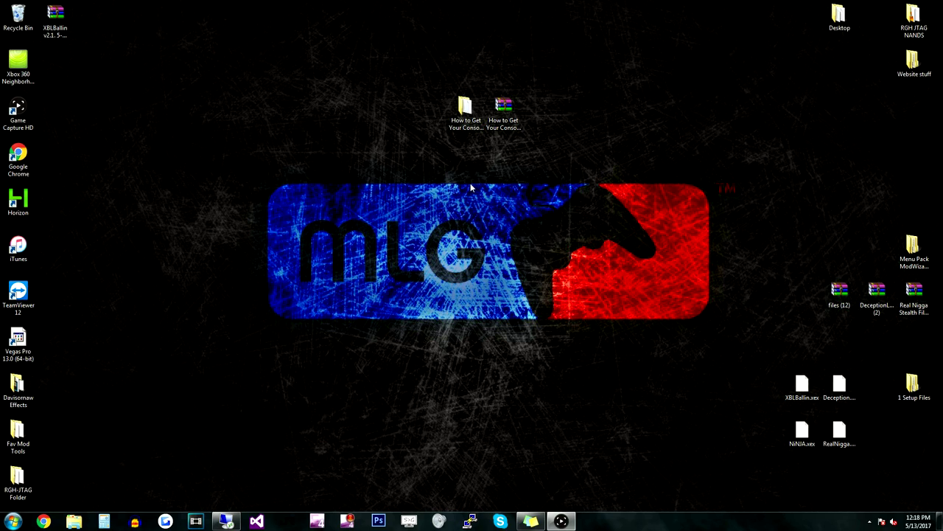
Open Removable Disk (H:) in a file browser window and move the window clear of the desktop icons.
left_click(74, 521)
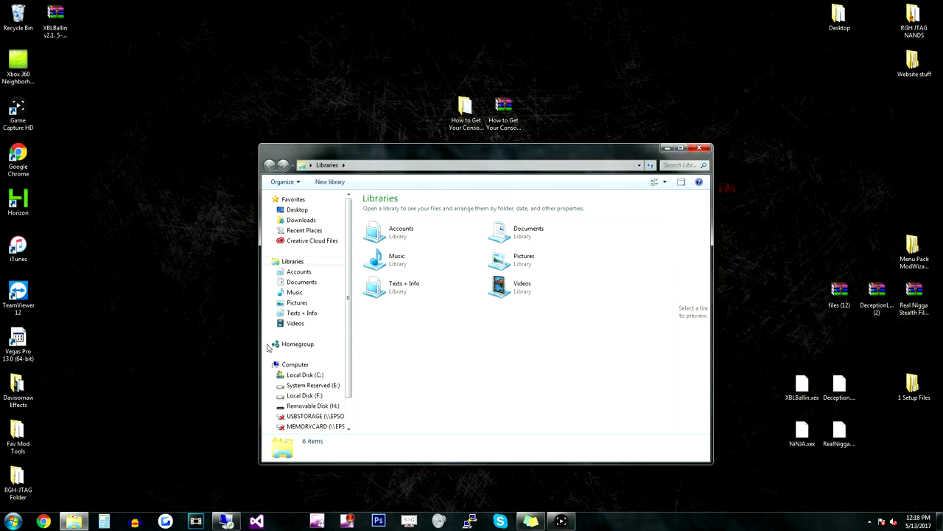
left_click(299, 405)
left_click_drag(449, 157, 171, 396)
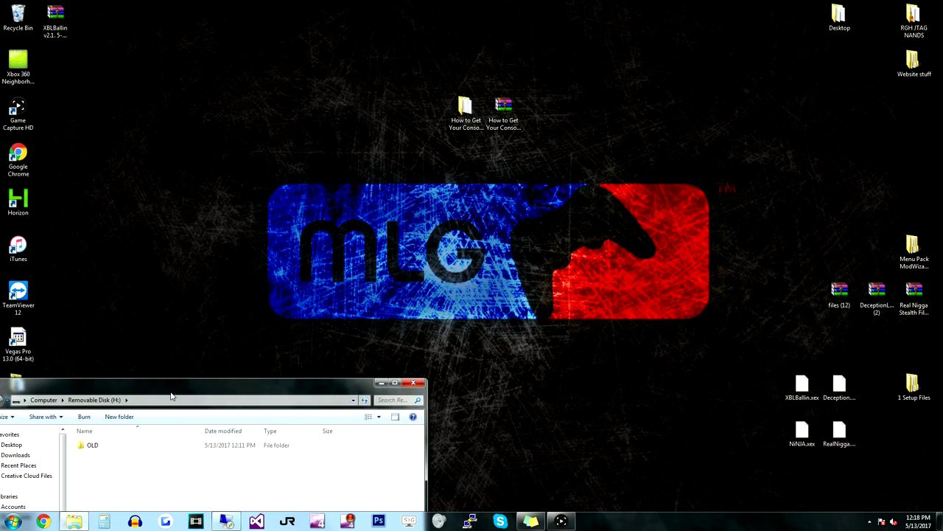
left_click(322, 255)
left_click_drag(571, 119, 547, 128)
left_click(487, 153)
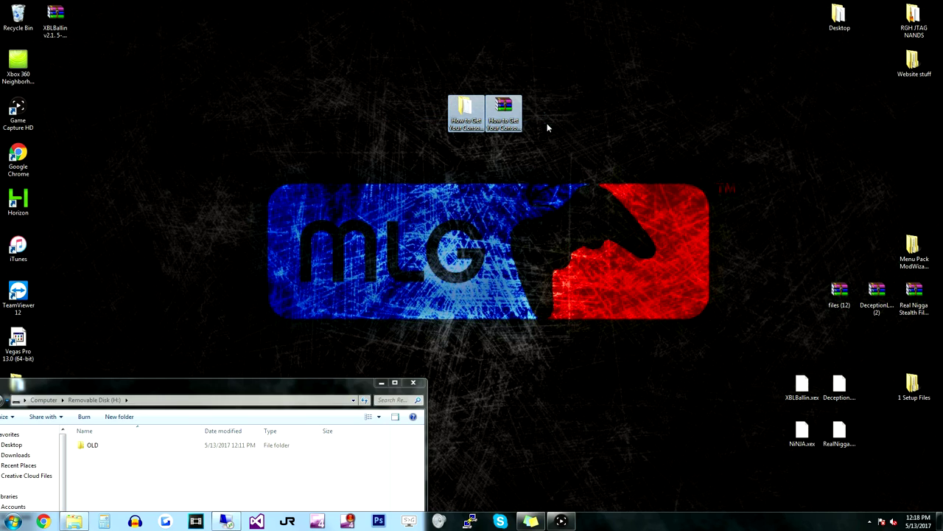
left_click(546, 129)
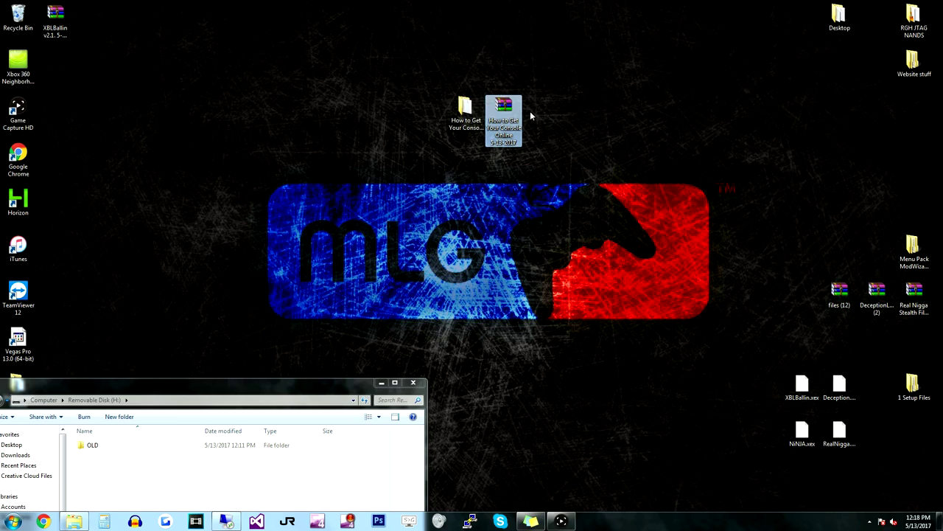
left_click(466, 118)
left_click(505, 118)
mouse_move(506, 114)
left_mouse_down()
mouse_move(600, 133)
mouse_move(505, 111)
left_mouse_up()
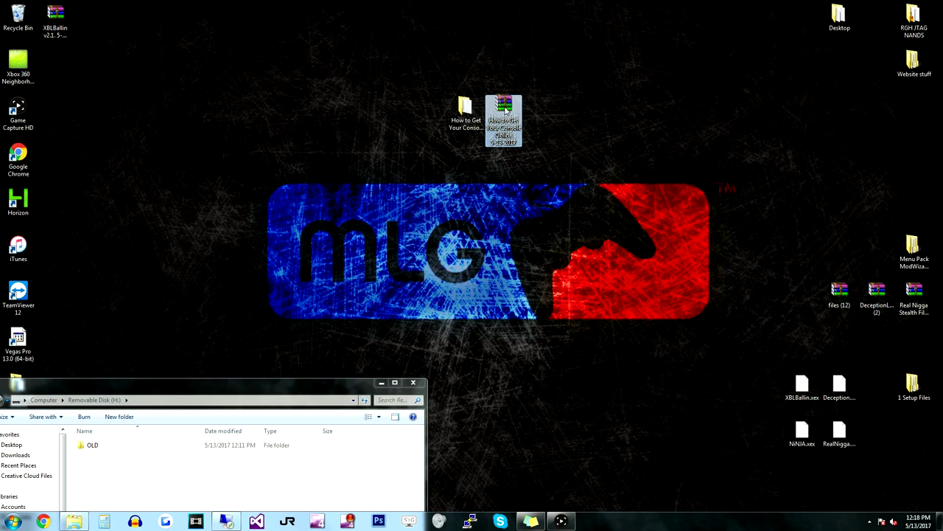
right_click(507, 118)
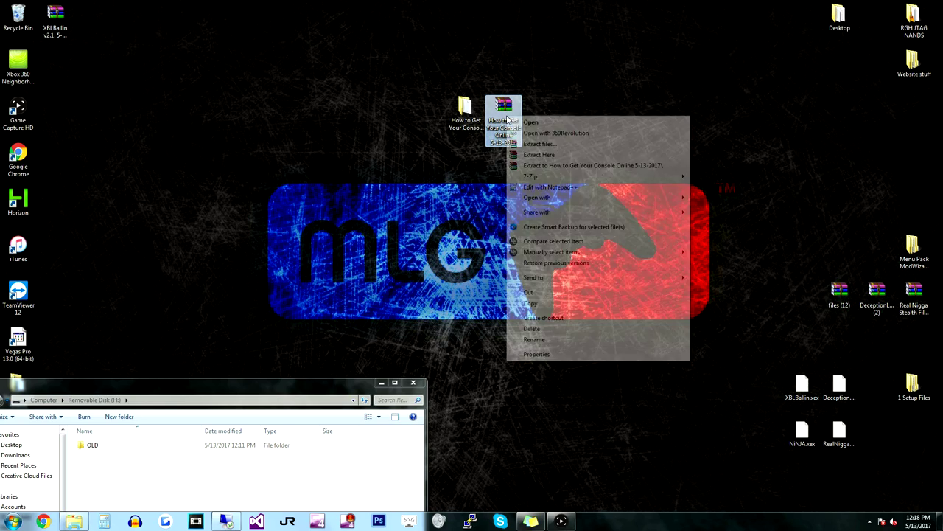
left_click(498, 161)
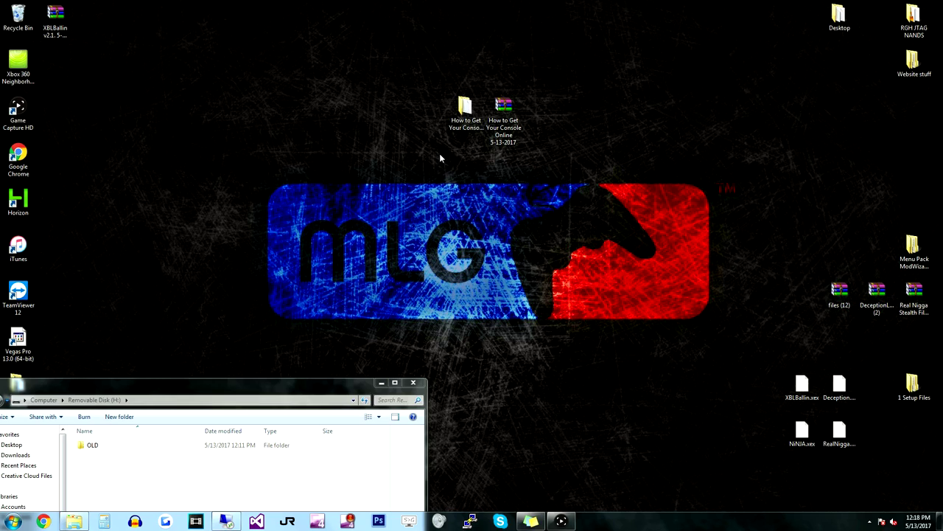
left_click(505, 112)
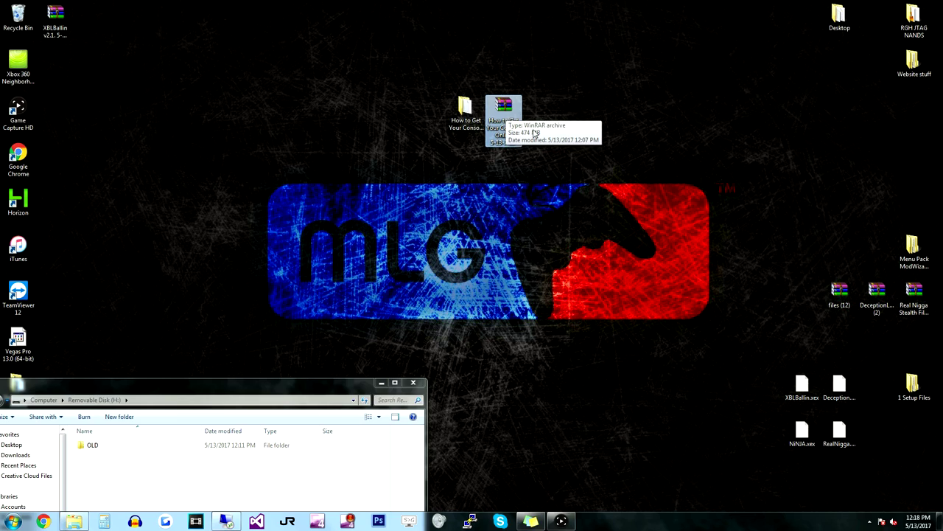
left_click(574, 158)
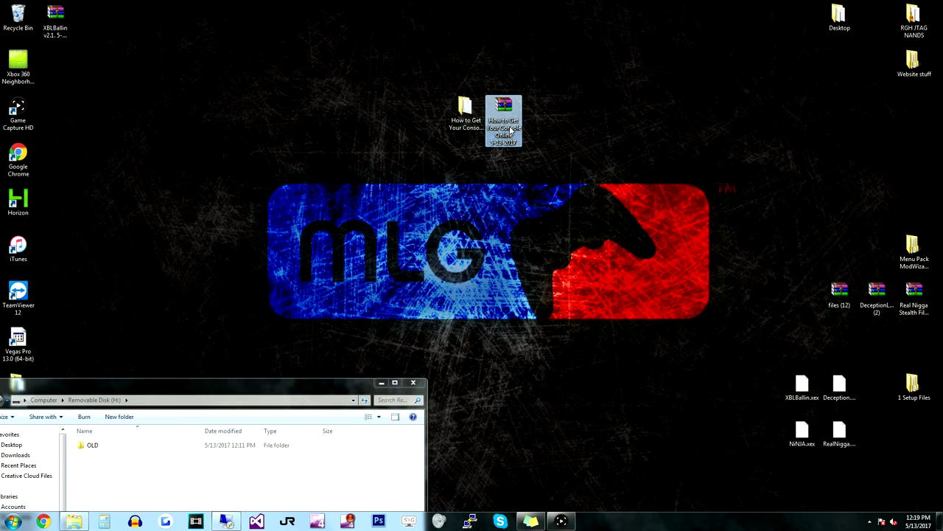
left_click(463, 119)
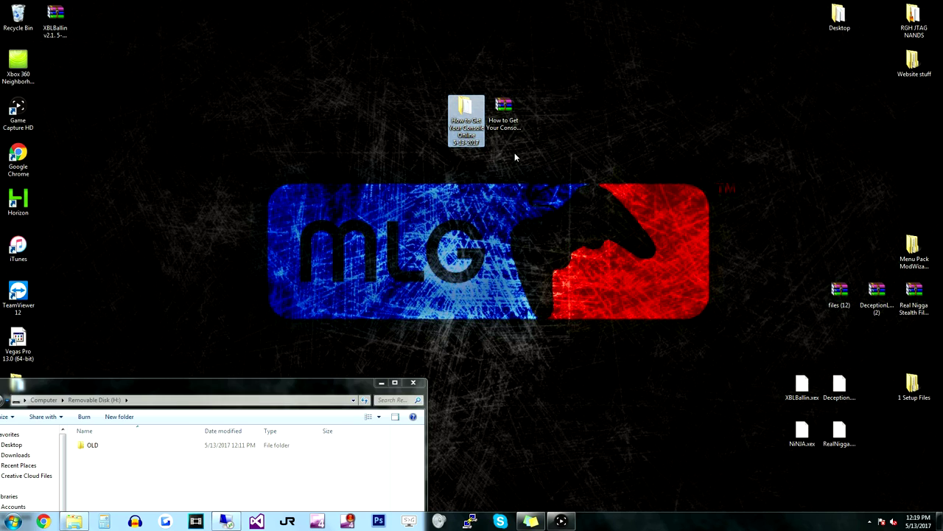
left_click(502, 109)
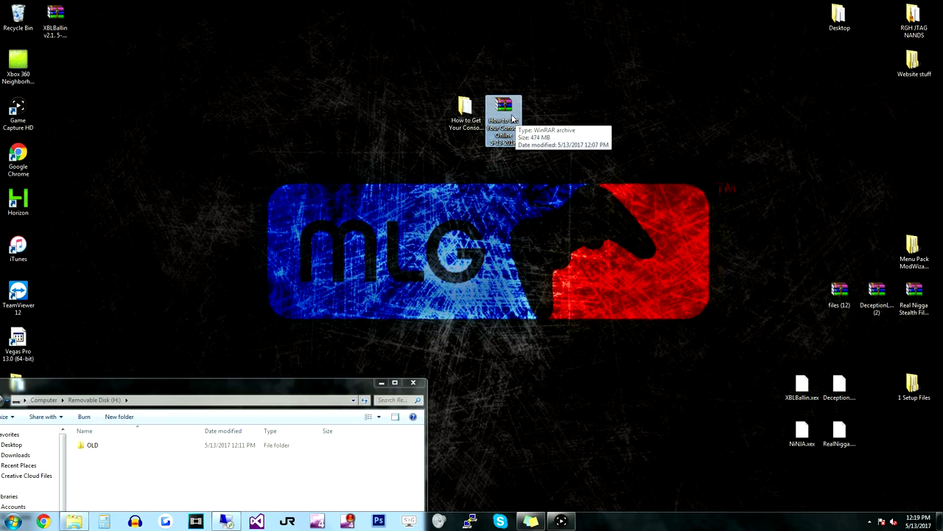
left_click(466, 111)
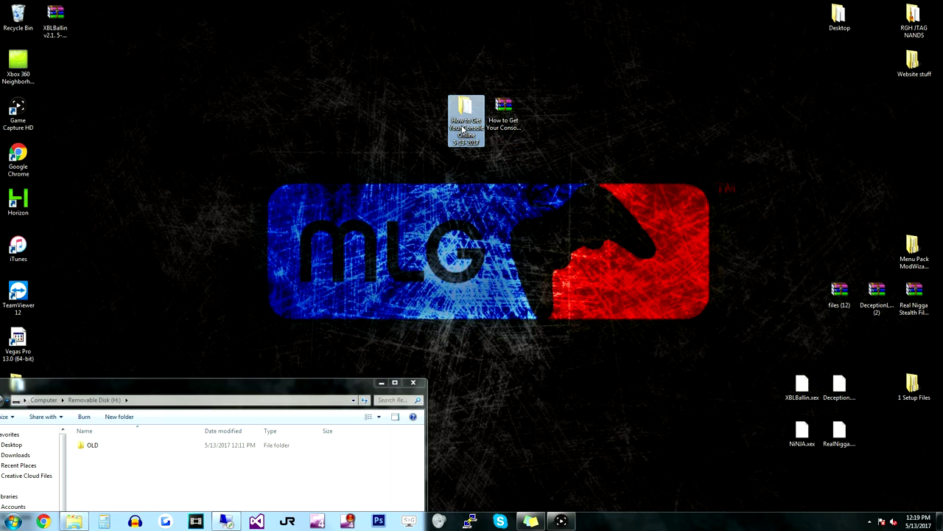
Open the "How to Get Your Console Online 5-13-2017" folder and arrange its window beside the Removable Disk (H:) window.
left_click_drag(333, 390, 488, 189)
double_click(466, 121)
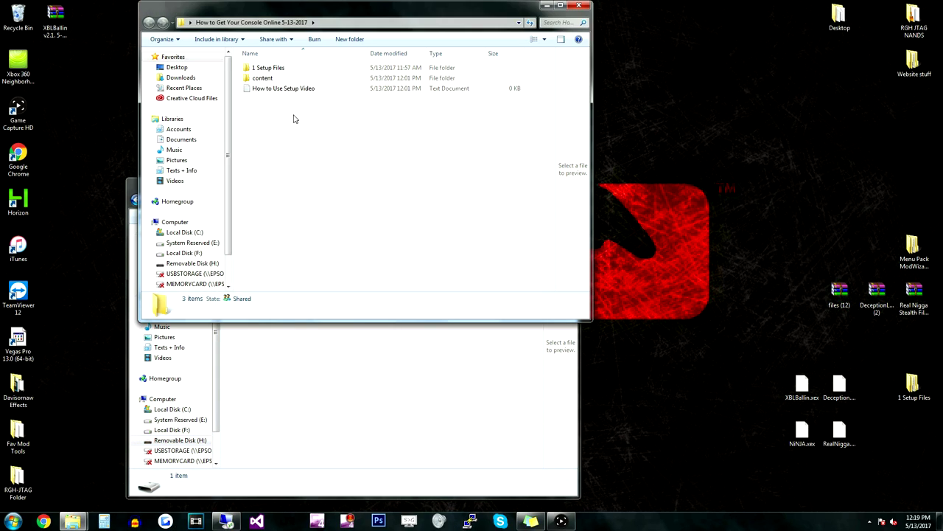
left_click_drag(303, 42, 618, 109)
Examine the contents of the 1 Setup Files folder and return to its parent folder.
left_click(583, 133)
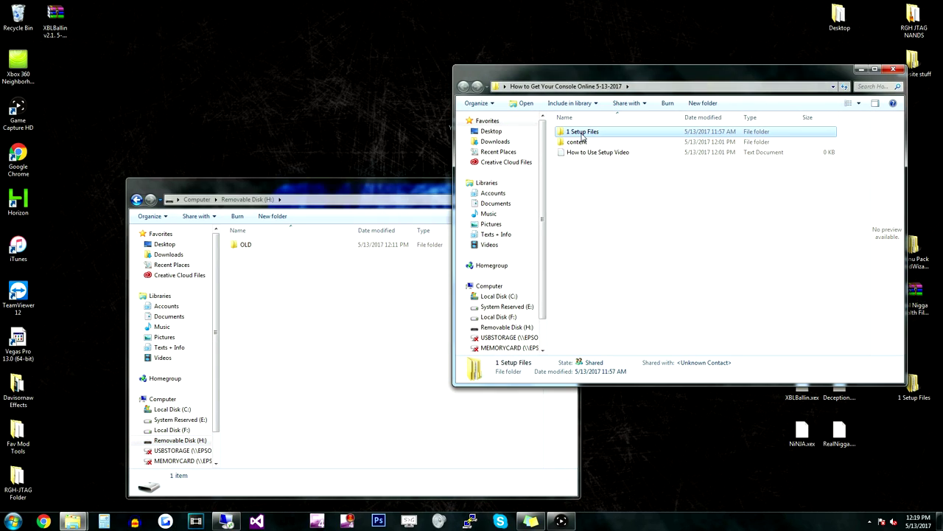
double_click(581, 133)
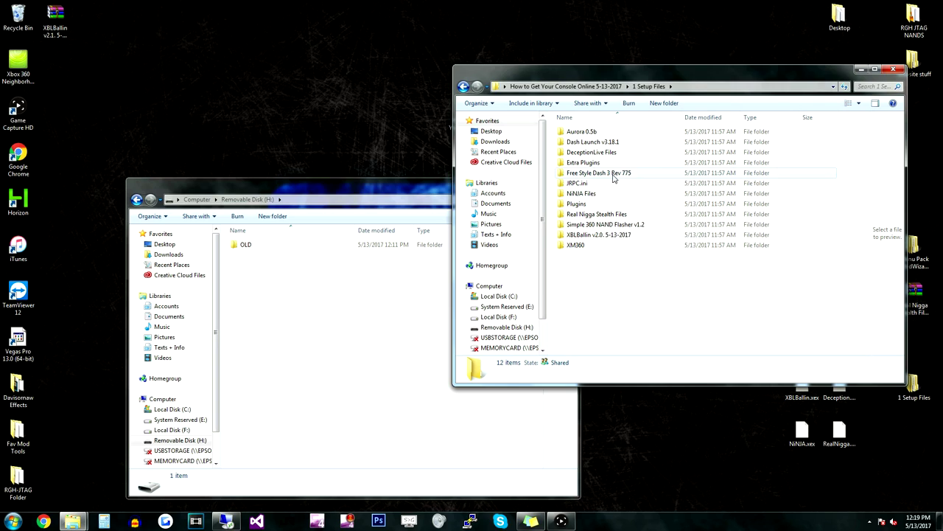
left_click_drag(592, 255, 582, 127)
left_click(582, 123)
key("BackSpace")
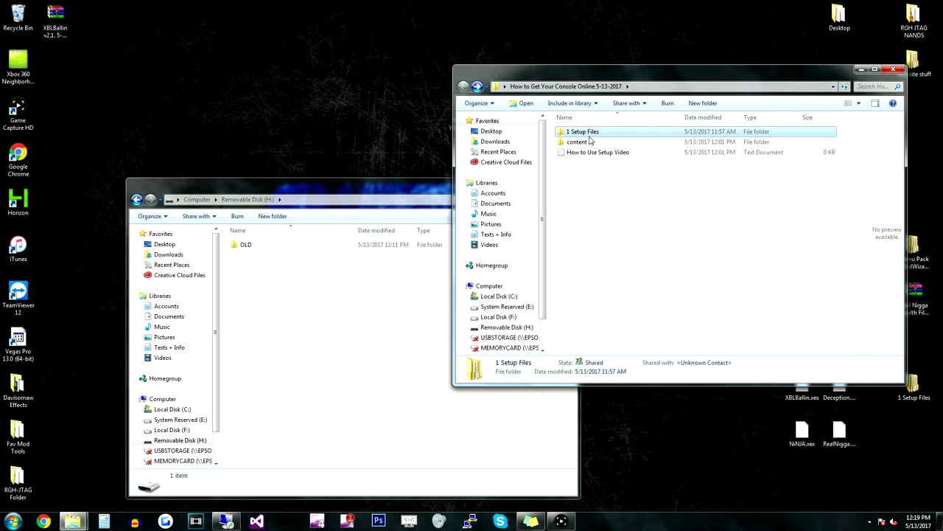
Copy the 1 Setup Files and content folders together to Removable Disk (H:).
left_click(579, 143)
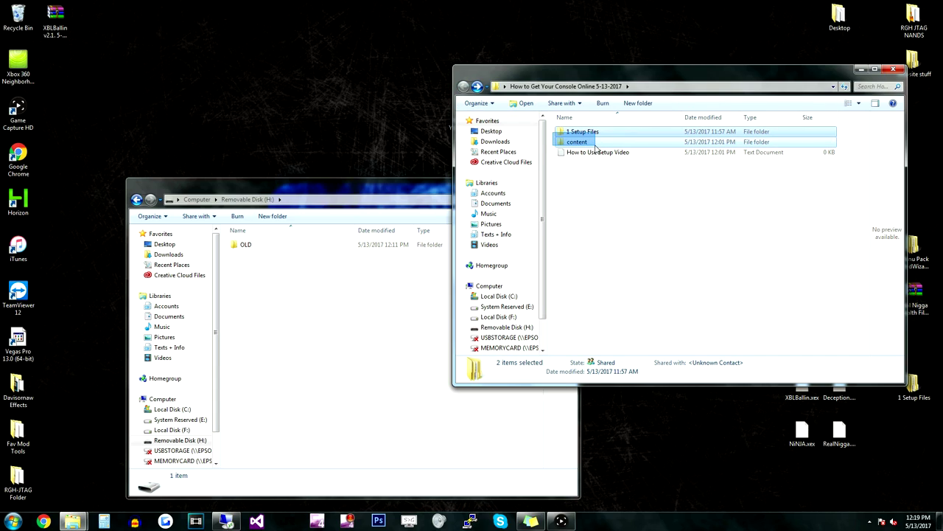
left_click(568, 143, "ctrl")
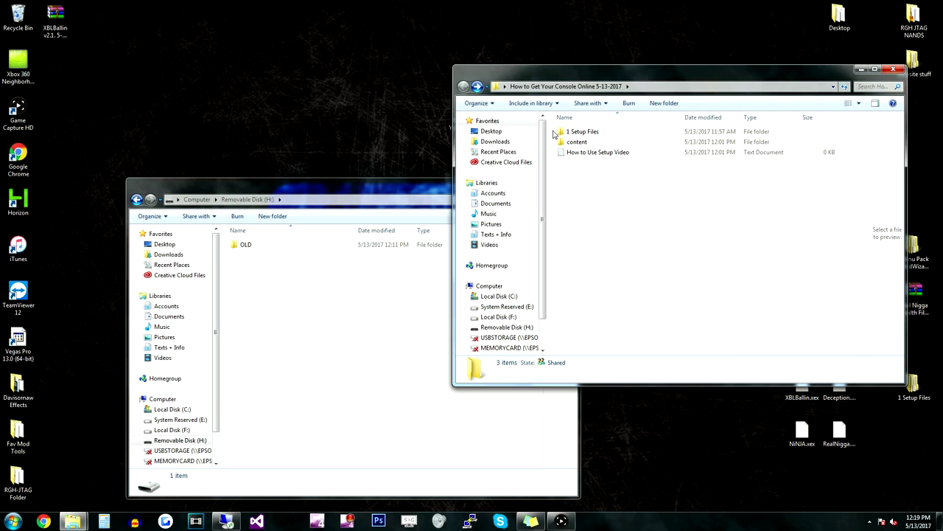
left_click(560, 132, "shift")
left_click_drag(560, 132, 579, 146)
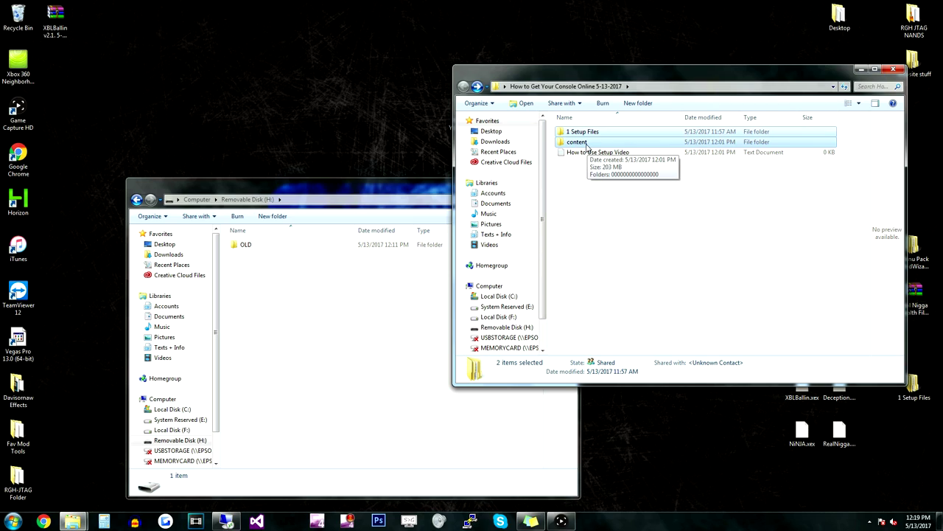
left_click(585, 175)
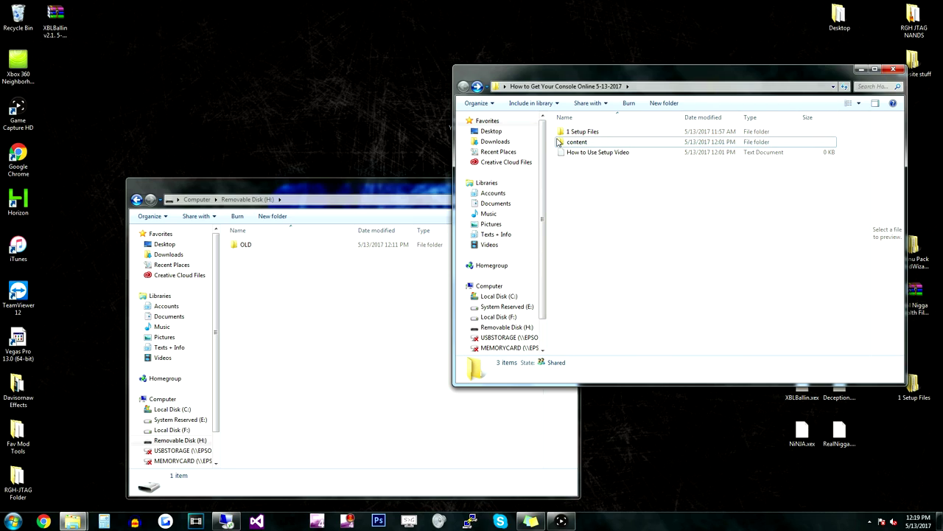
left_click_drag(554, 134, 358, 298)
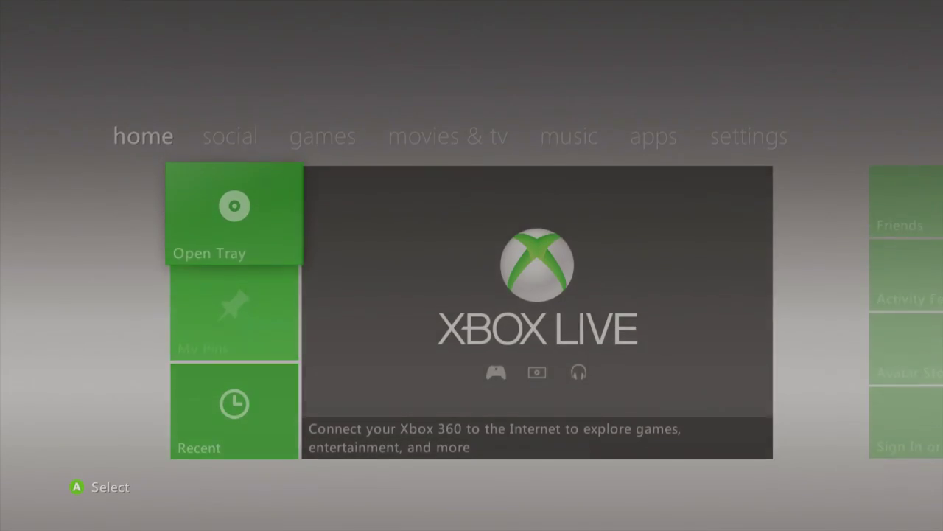
On the Xbox 360 dashboard, open the list of storage devices in the system settings and highlight the Hard Drive.
key("Right")
key("Right")
key("Right")
key("Right")
key("Right")
key("Right")
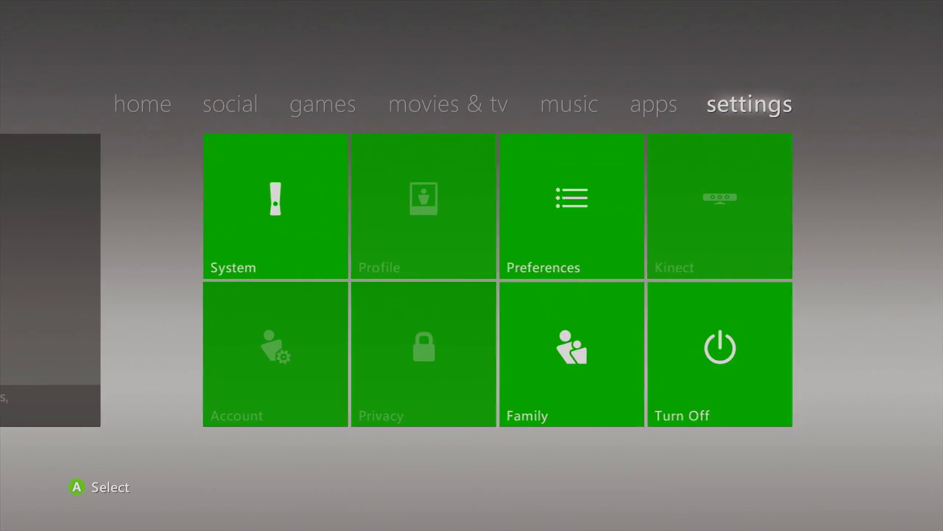
key("Return")
key("Down")
key("Down")
key("Return")
key("Down")
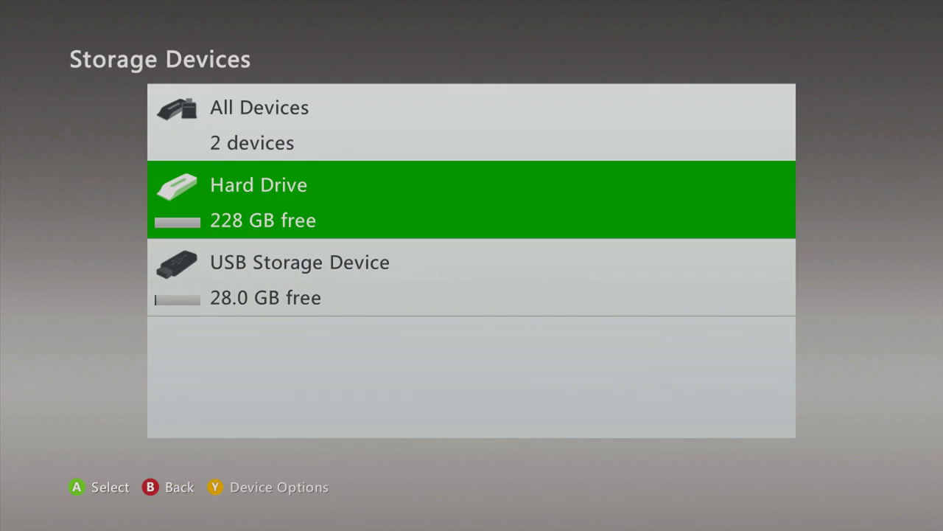
Check the Hard Drive's content categories and their sizes, and return to the Storage Devices list.
key("Return")
key("Down")
key("Down")
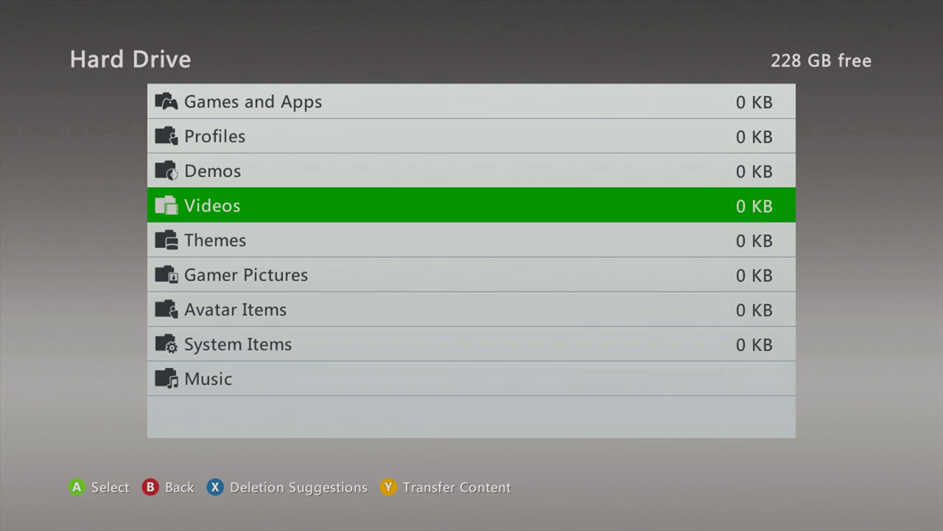
key("Up")
key("Up")
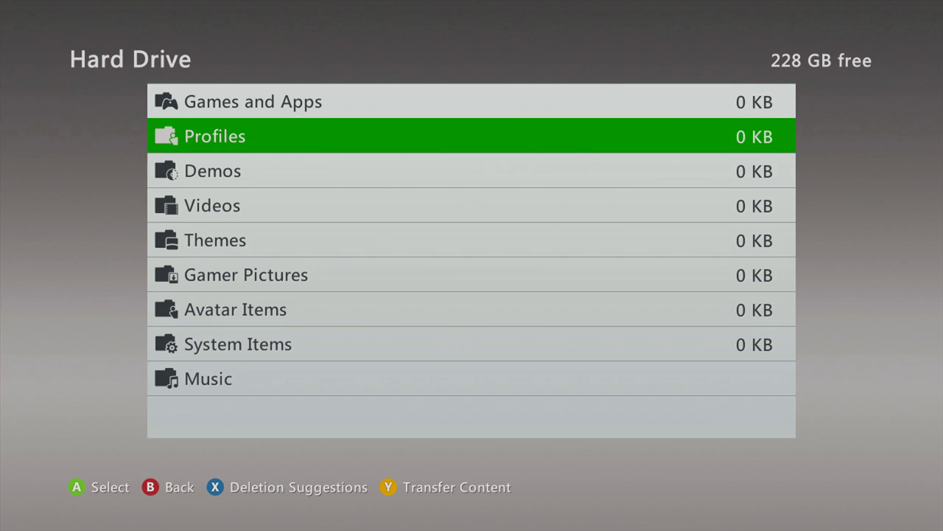
key("Escape")
key("Down")
key("Up")
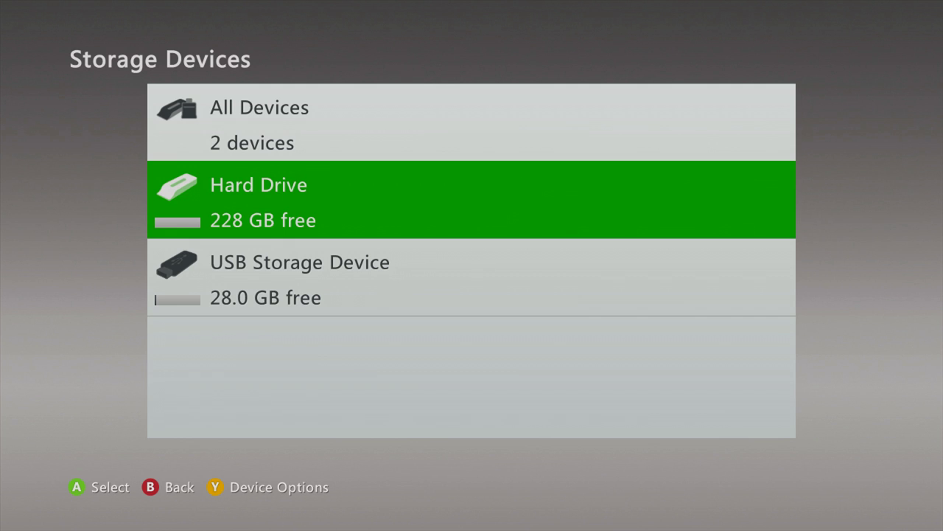
Open the Demos category on the USB Storage Device.
key("Down")
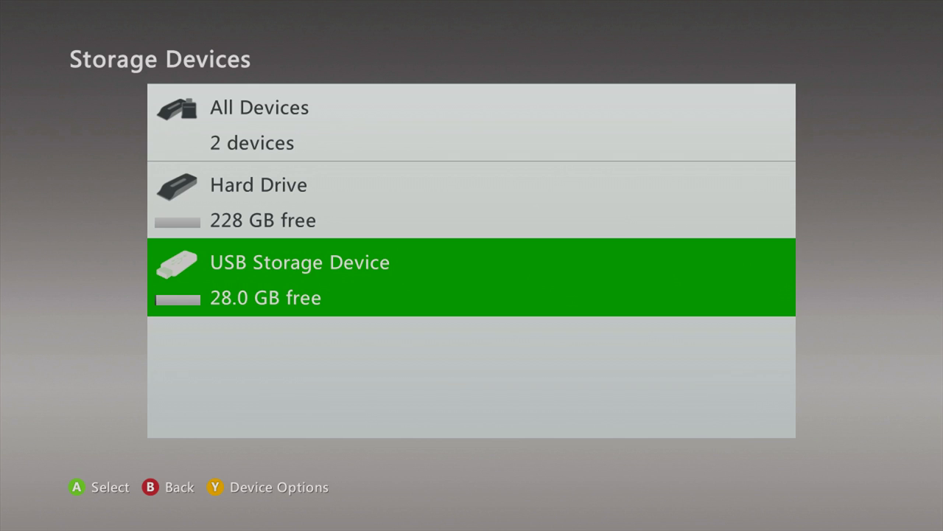
key("Return")
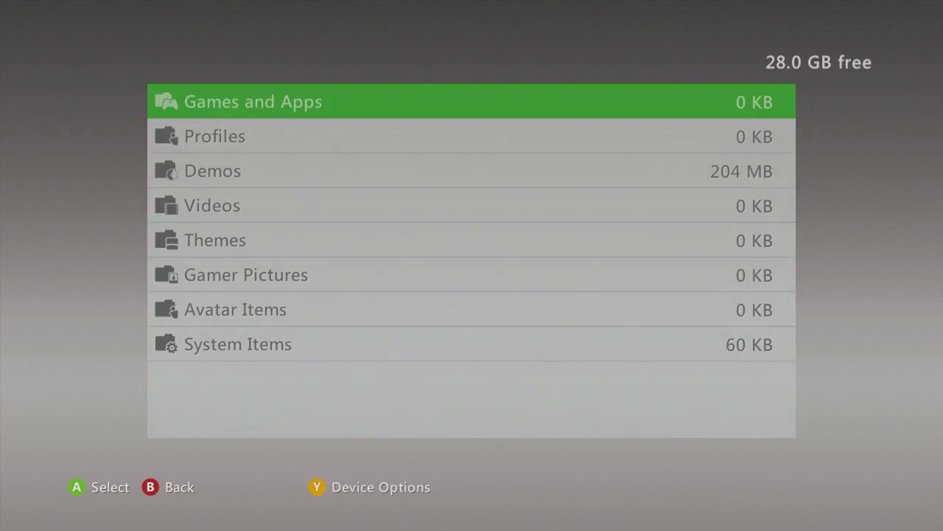
key("Down")
key("Down")
key("Return")
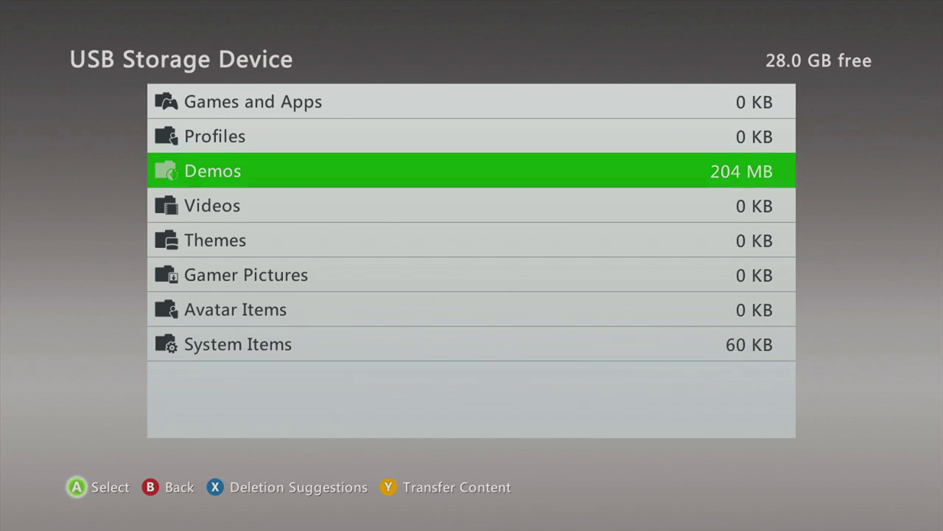
Copy the XeXMenu 1.2 game demo from the USB Storage Device to the console's Hard Drive.
key("Return")
key("Return")
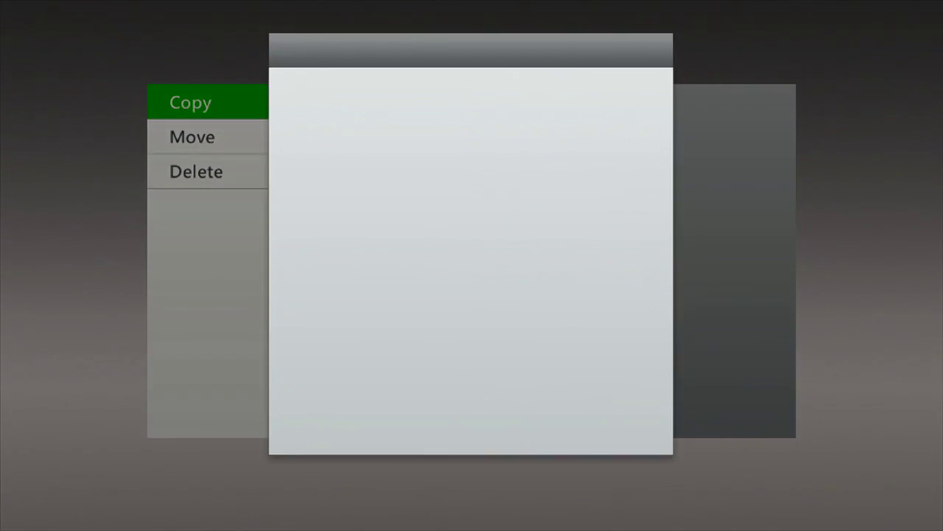
key("Return")
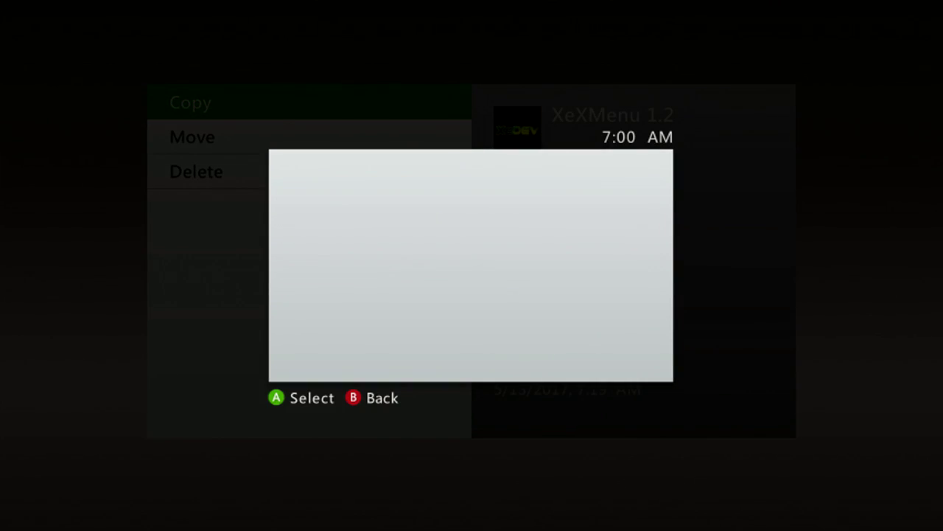
key("Escape")
key("Down")
key("Up")
key("Return")
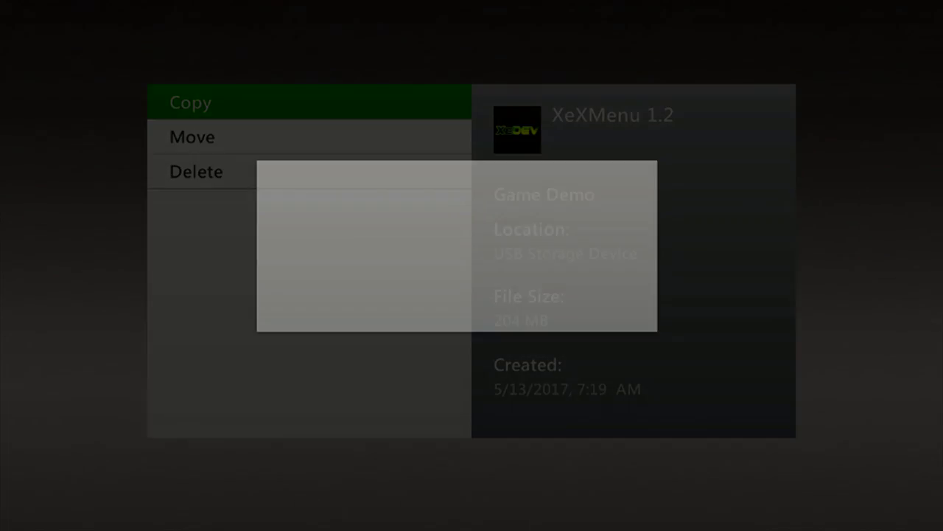
key("Return")
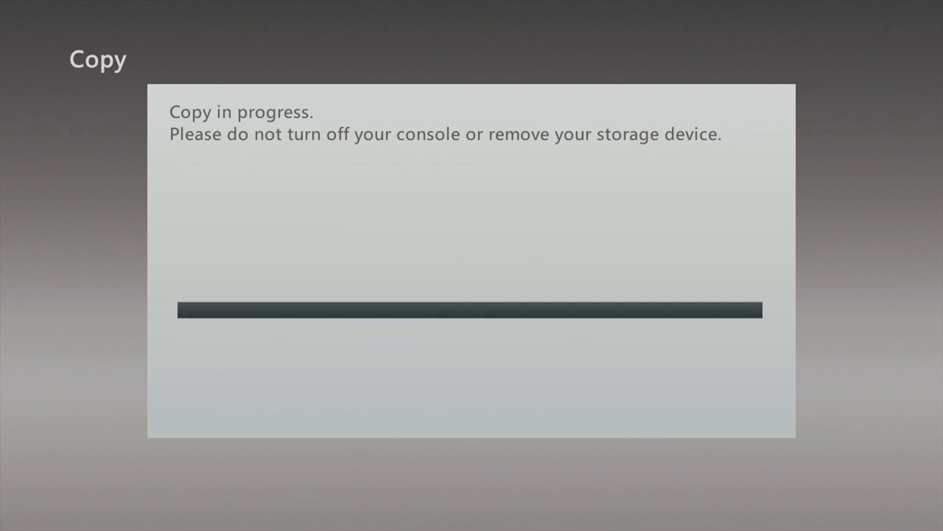
Leave the storage screens for System Settings and highlight Network Settings.
key("Escape")
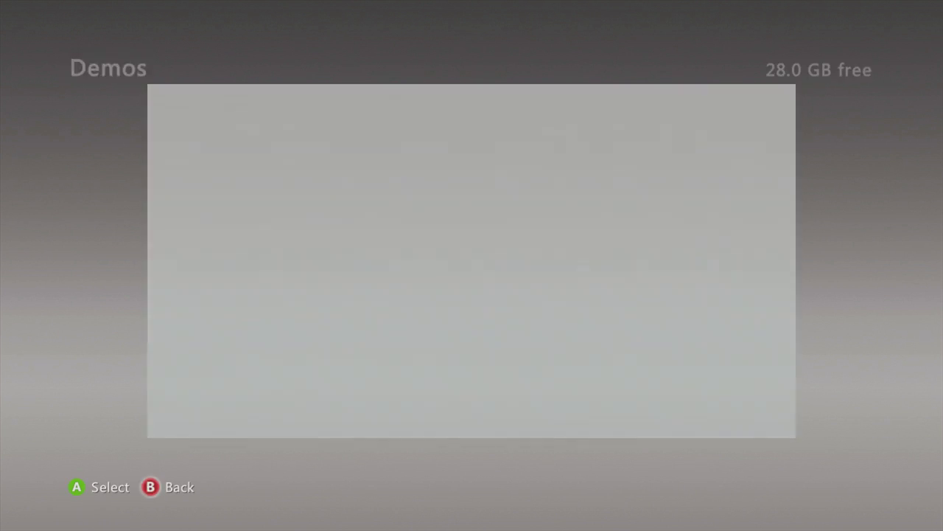
key("Escape")
key("Down")
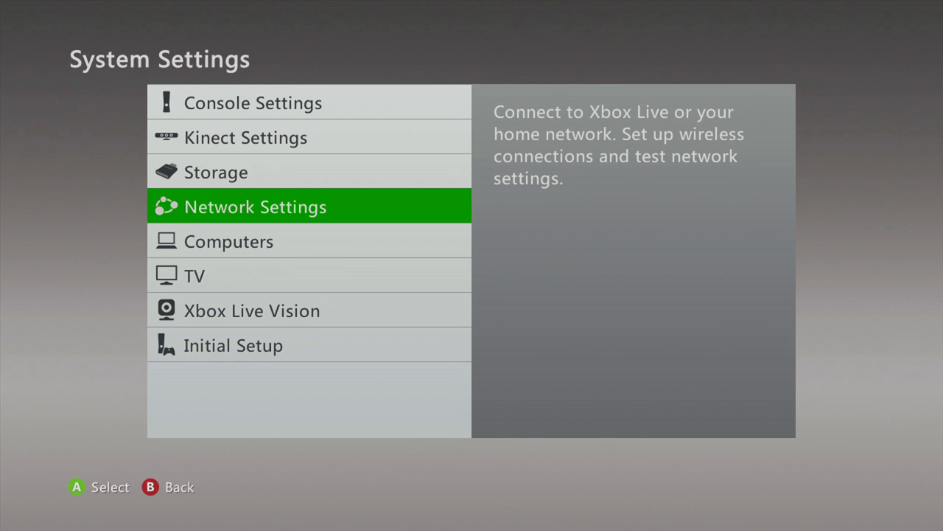
Open Network Settings and look over the wired and wireless options under Available Networks.
key("Return")
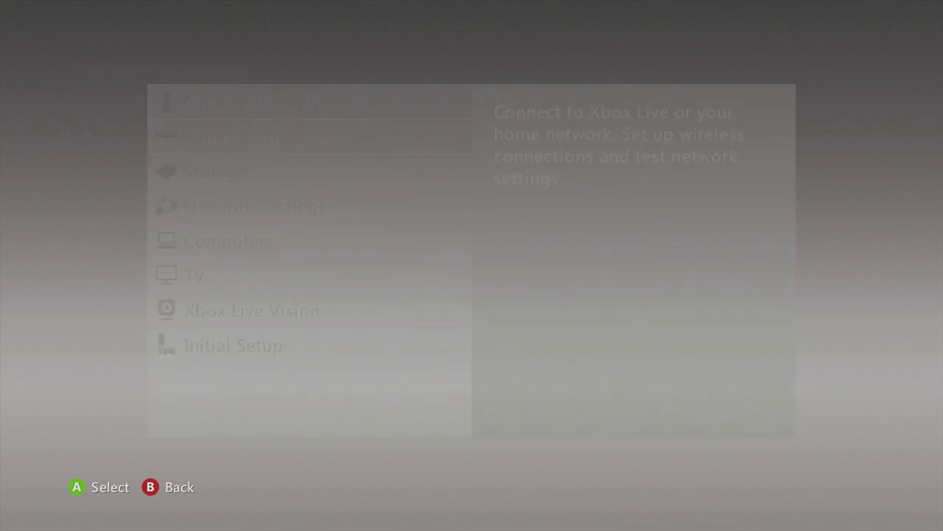
key("Right")
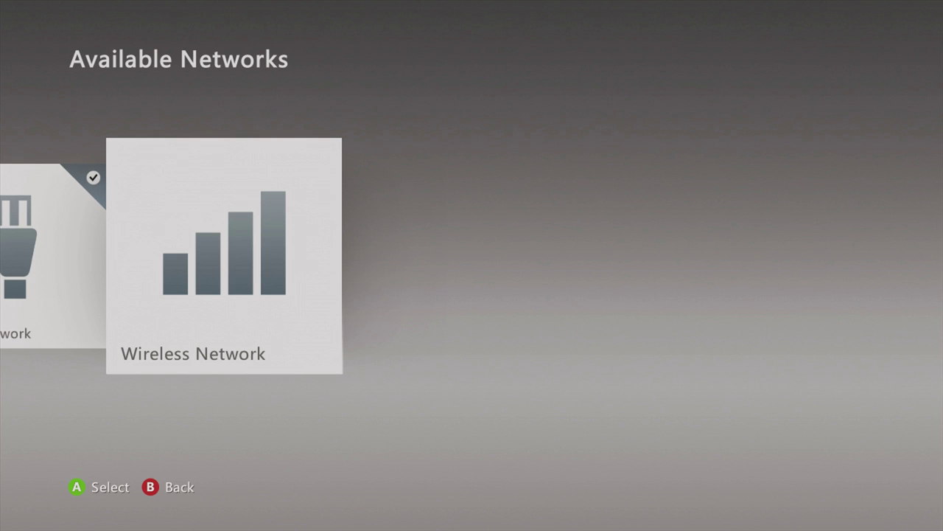
key("Left")
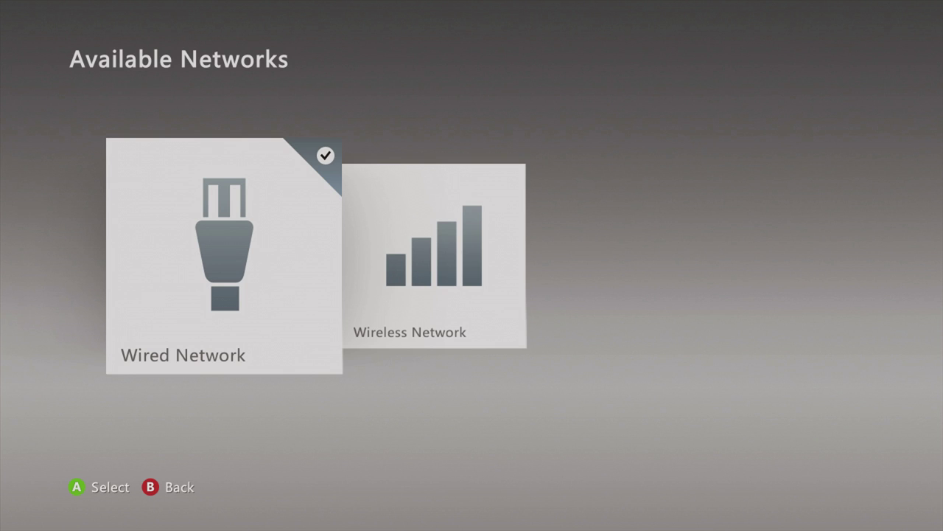
Return to the dashboard, launch XeXMenu 1.2 from My Games and view its controller help.
key("Escape")
key("Escape")
key("Right")
key("Right")
key("Return")
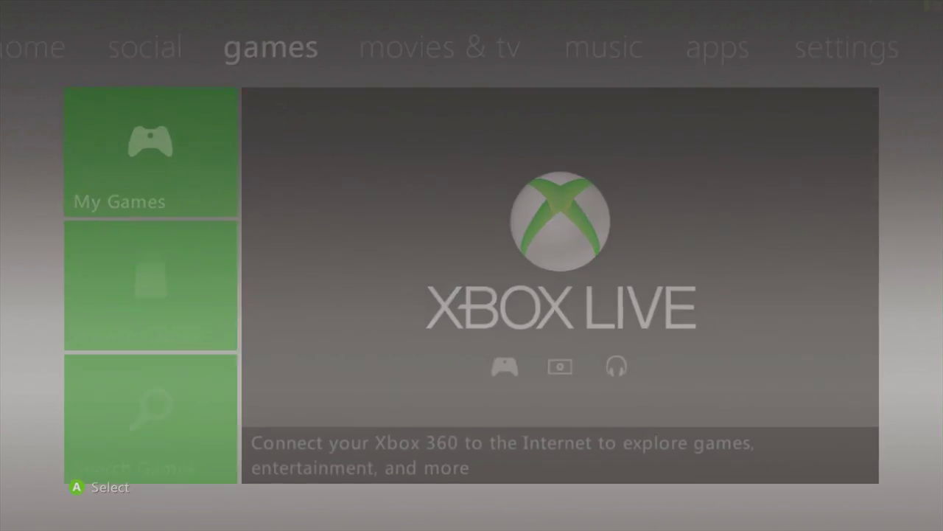
key("Right")
key("Left")
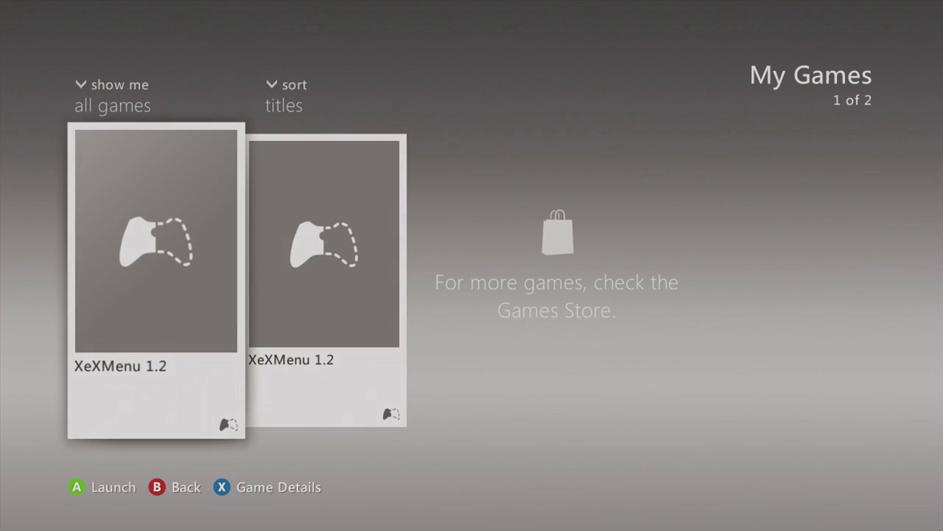
key("Return")
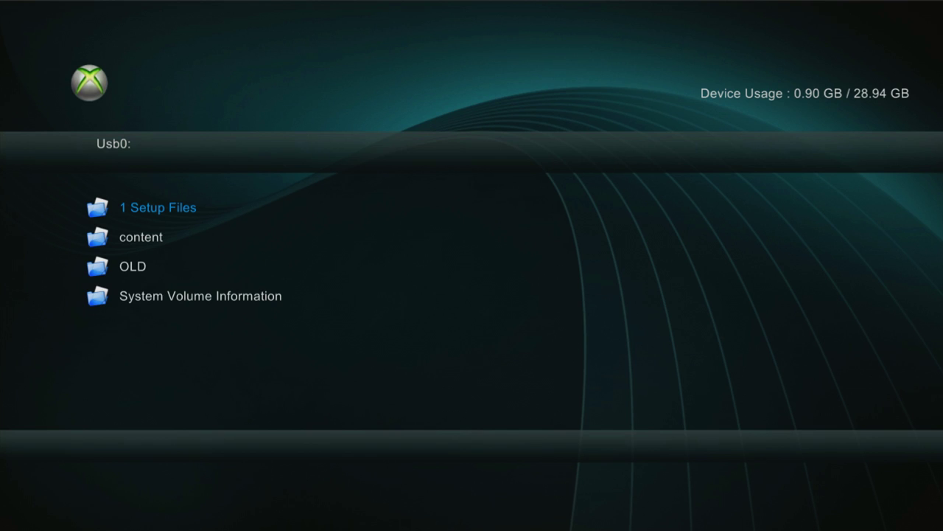
key("Escape")
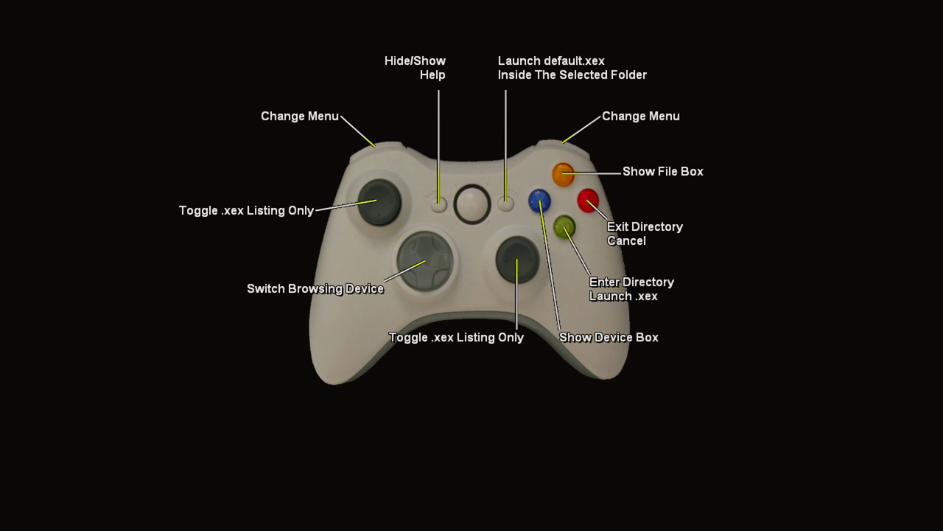
key("Escape")
Copy the 1 Setup Files folder from Usb0: and paste it into the root of Hdd1:.
key("y")
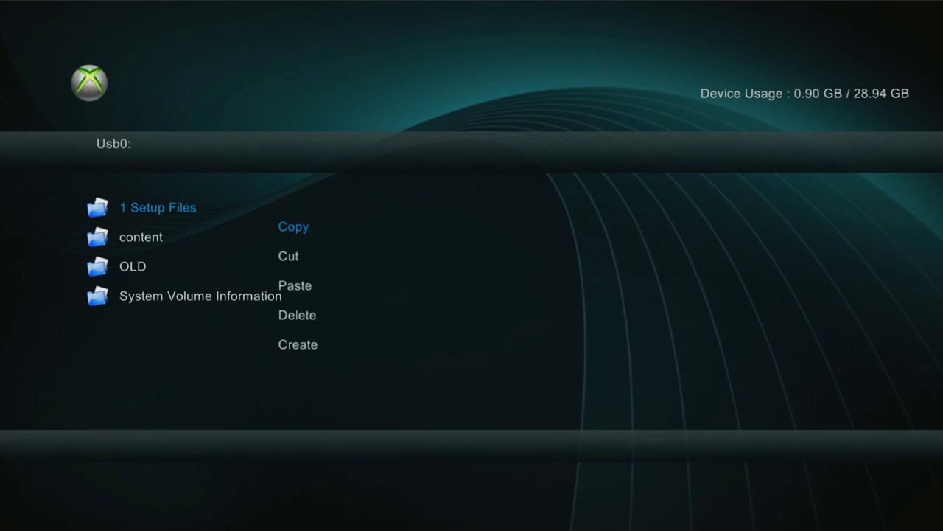
key("Return")
key("Escape")
key("Down")
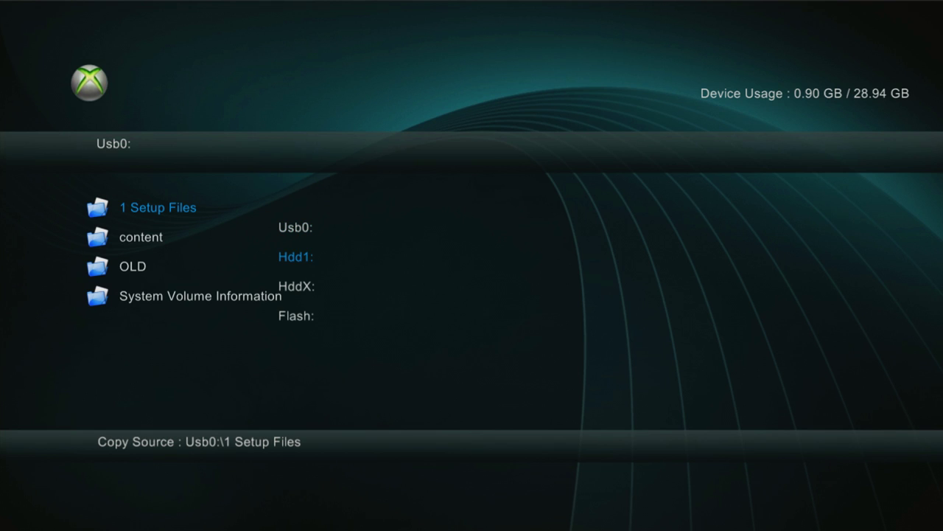
key("Return")
key("y")
key("Down")
key("Down")
key("Return")
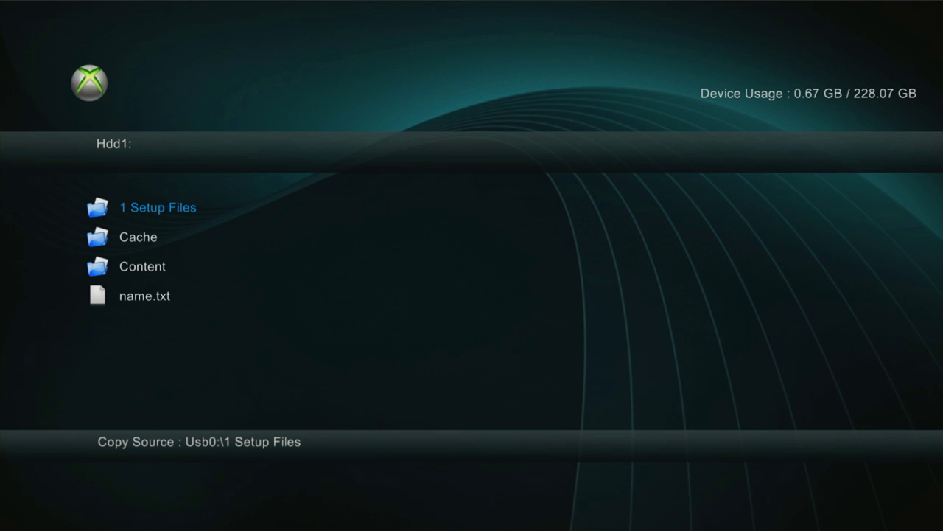
Launch default.xex from the Dash Launch v3.18.1 Installer folder inside 1 Setup Files on Hdd1:.
key("Down")
key("Up")
key("Return")
key("Down")
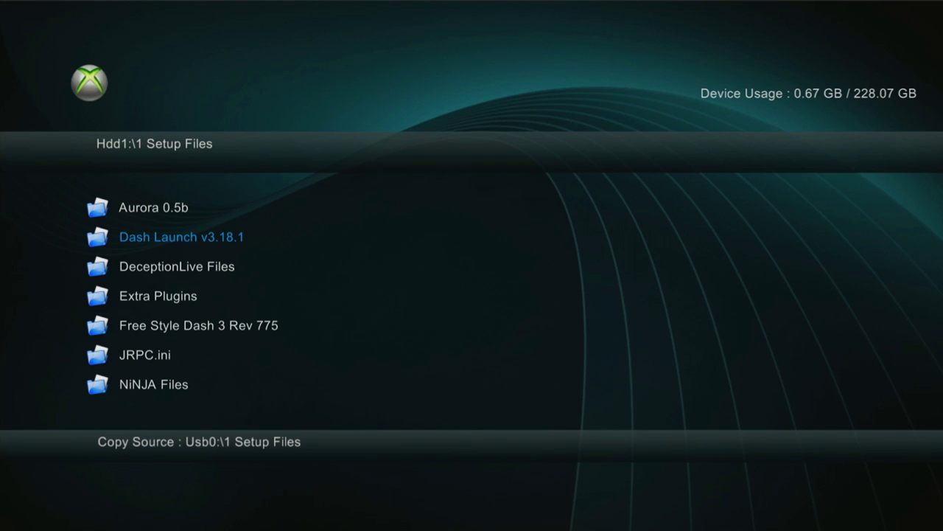
key("Return")
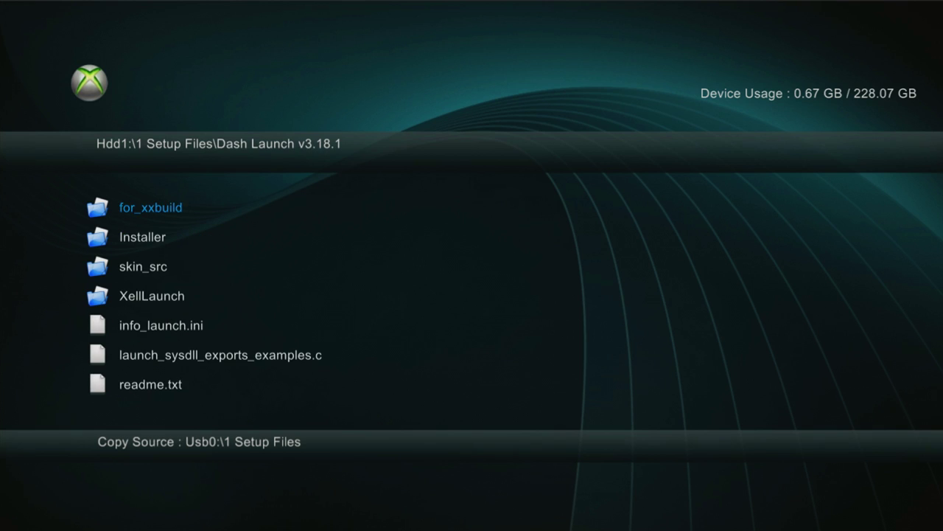
key("Down")
key("Return")
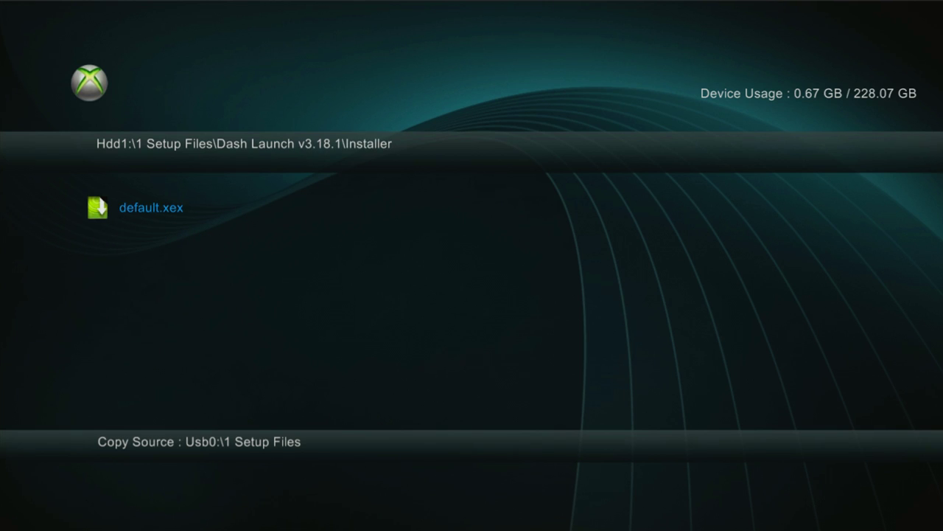
key("Return")
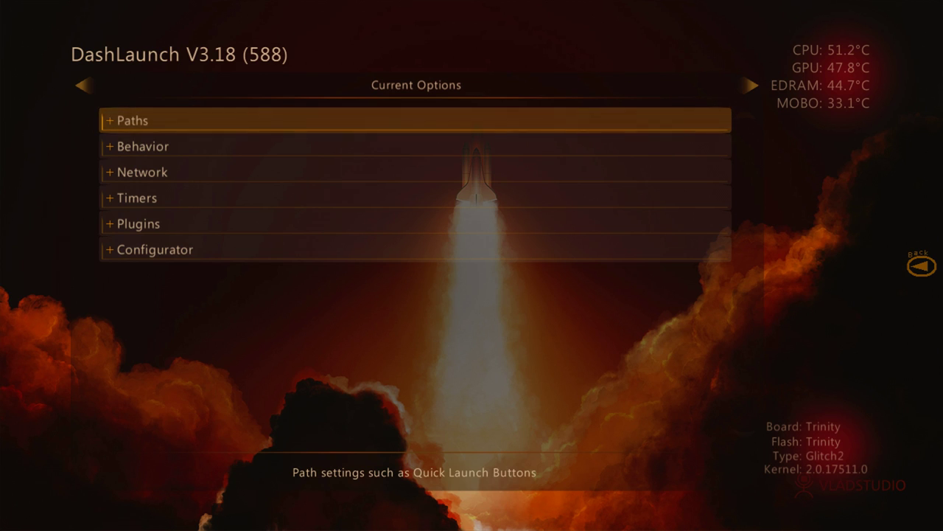
Show DashLaunch's button legend and look over the Paths and Behavior groups in Current Options.
key("BackSpace")
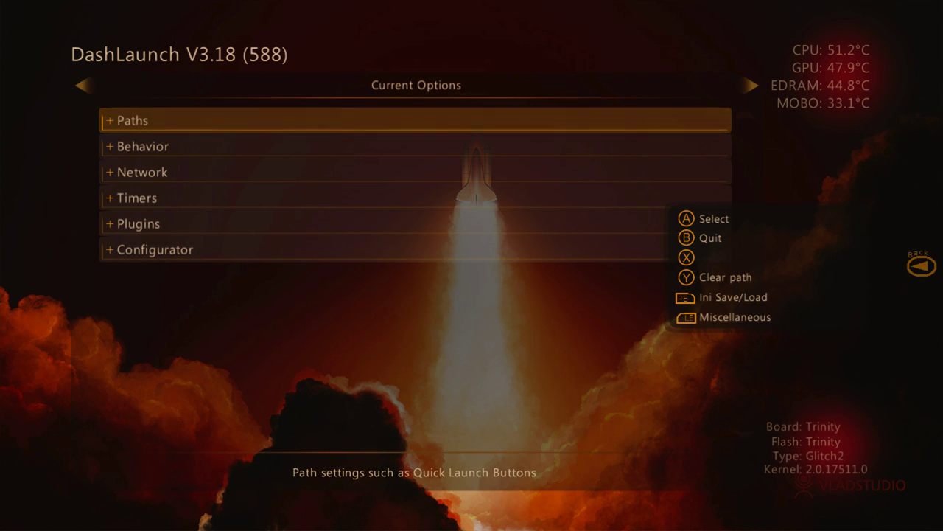
key("Down")
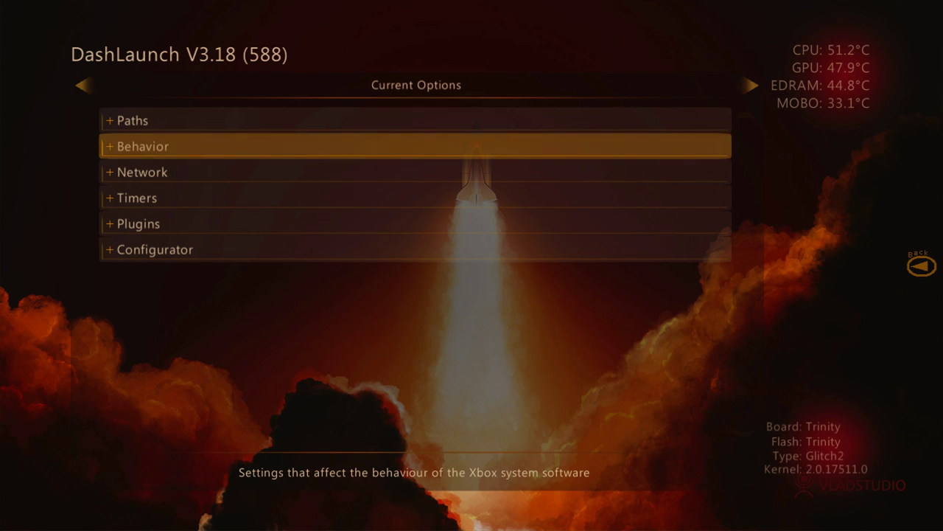
key("Up")
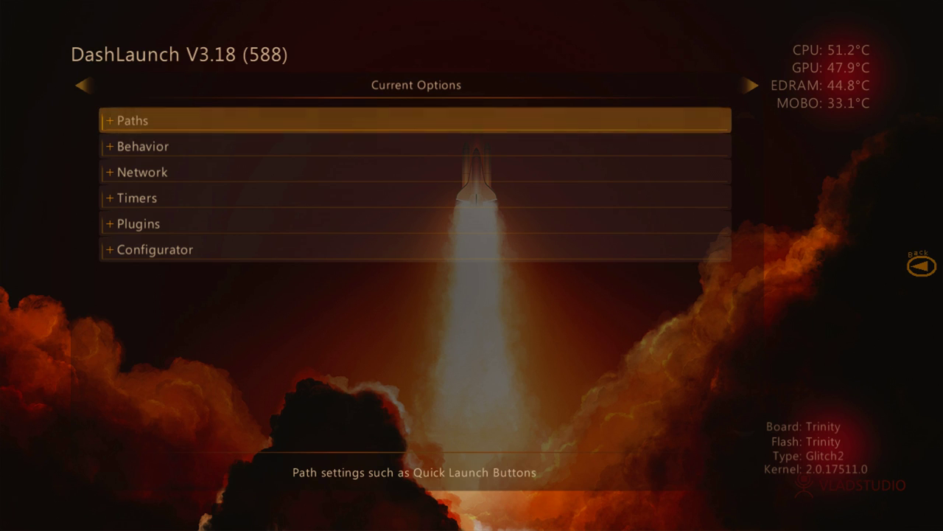
Go back to the Xbox dashboard and start XeXMenu 1.2 again from My Games.
key("Right")
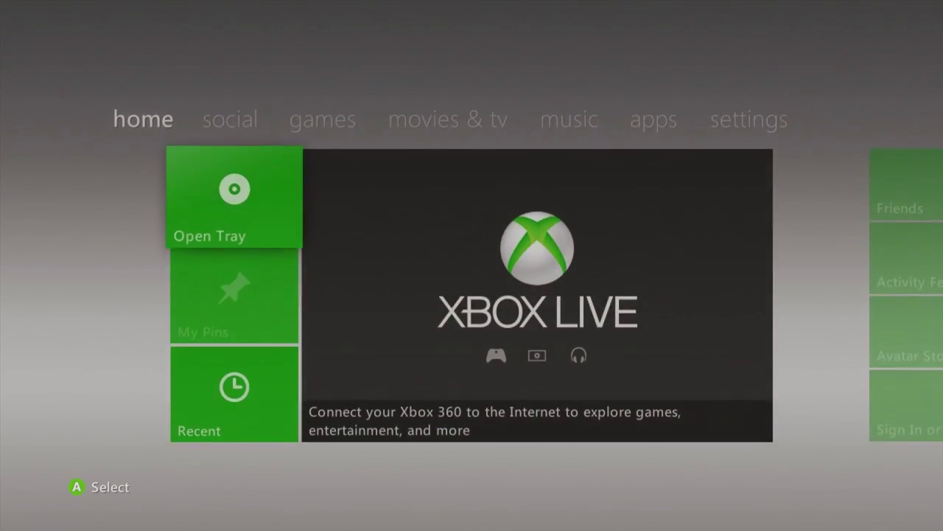
key("Right")
key("Right")
key("Return")
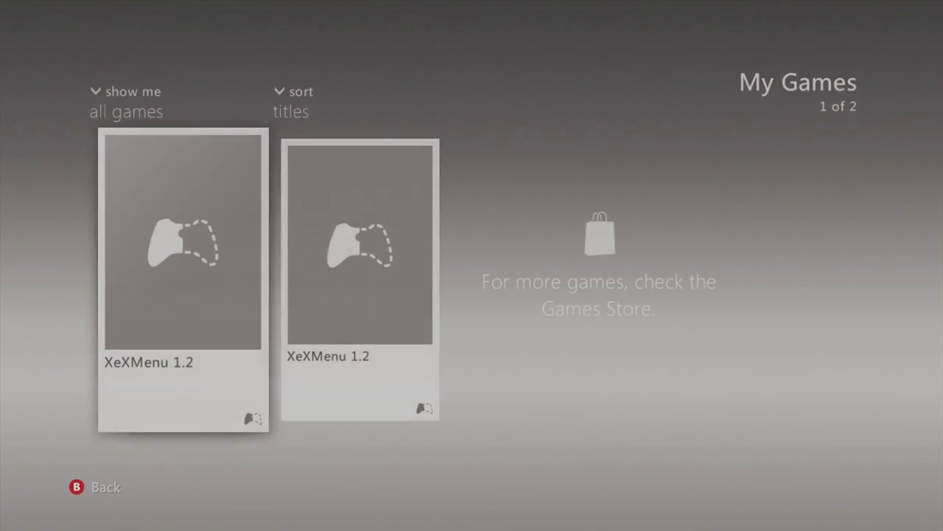
key("Return")
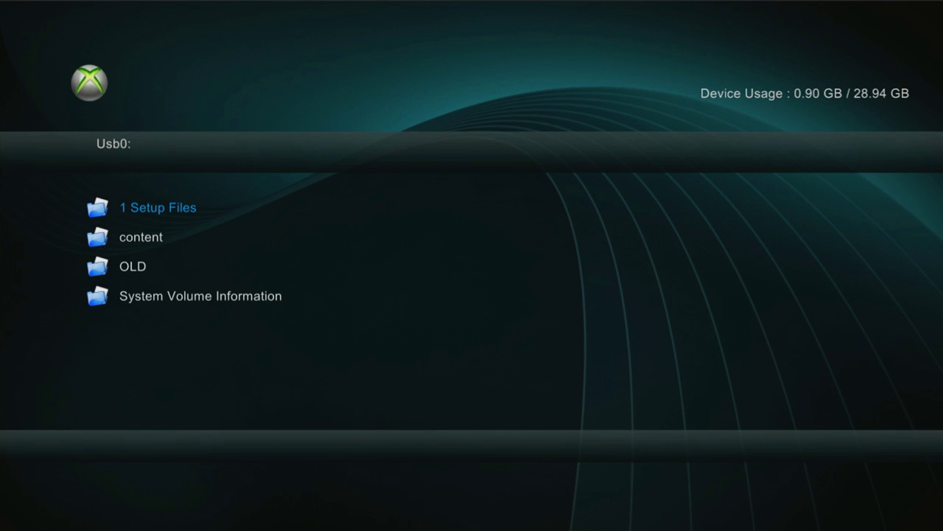
Leave the 1 Setup Files folder on Usb0: and switch the browsing device to Hdd1:.
key("Return")
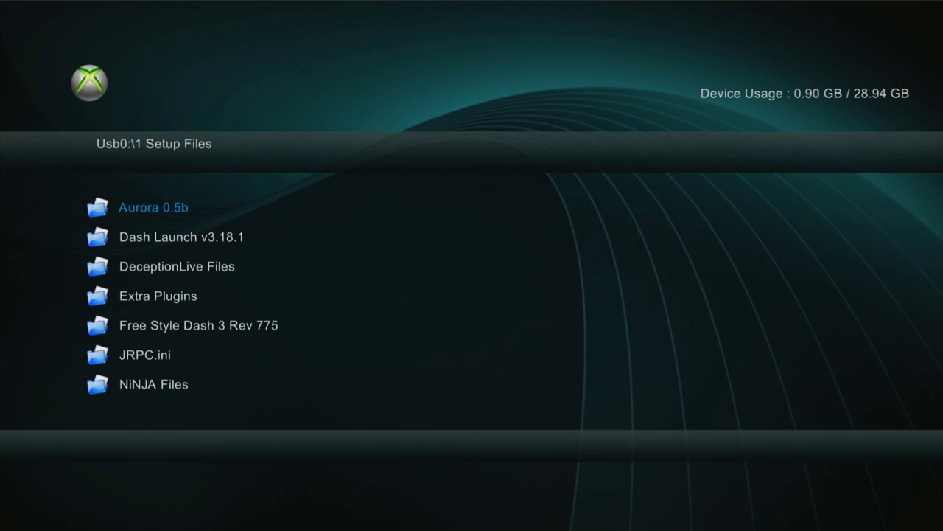
key("Escape")
key("Tab")
key("Down")
key("Return")
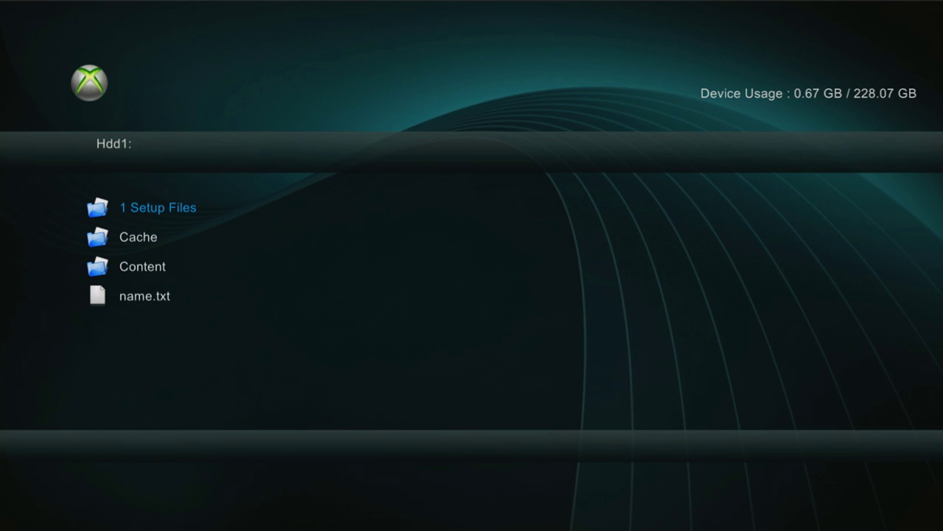
Launch Aurora.xex from the Aurora 0.5b folder inside 1 Setup Files on the hard drive.
key("Return")
key("Return")
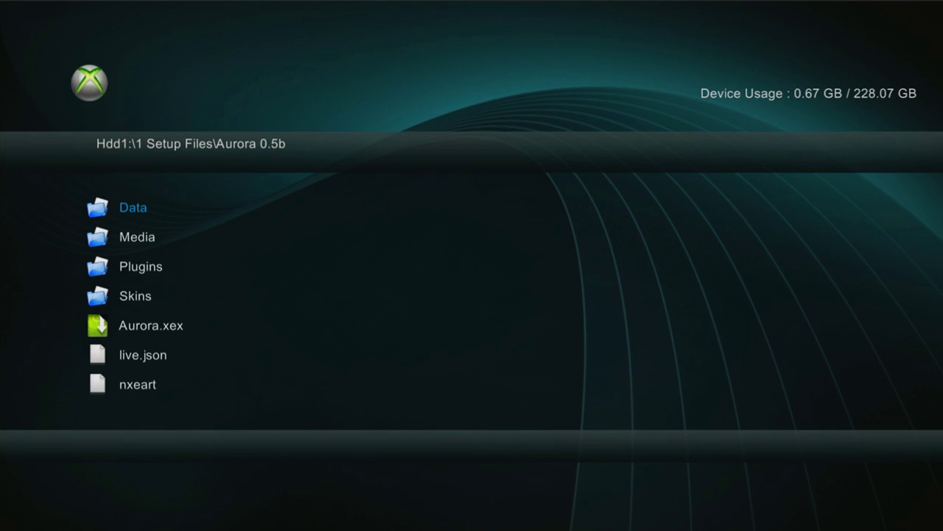
key("Up")
key("Up")
key("Up")
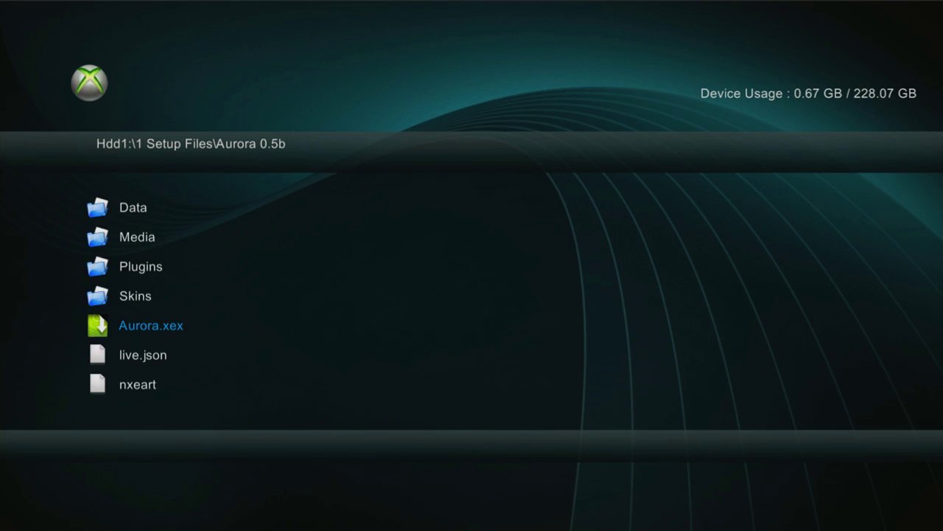
key("Return")
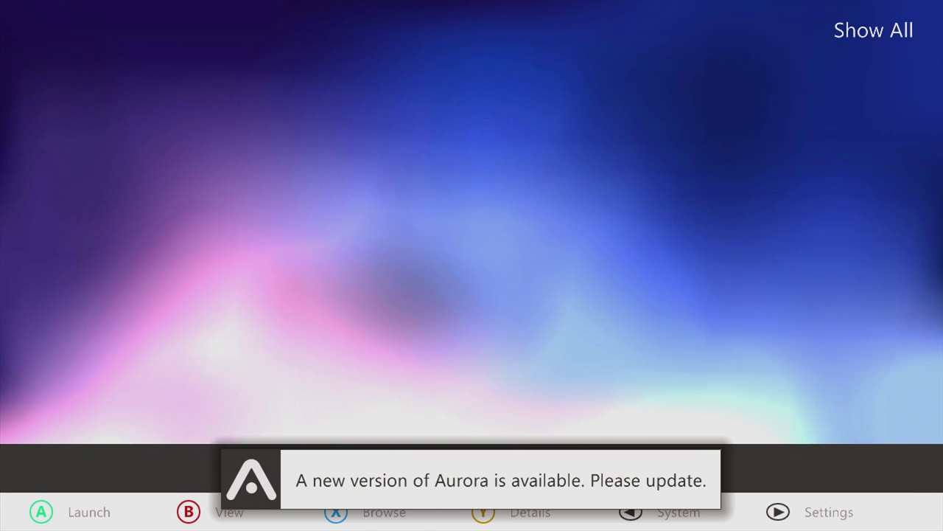
Open Aurora's File Manager and browse to the Plugins folder under Hdd1\1 Setup Files.
key("BackSpace")
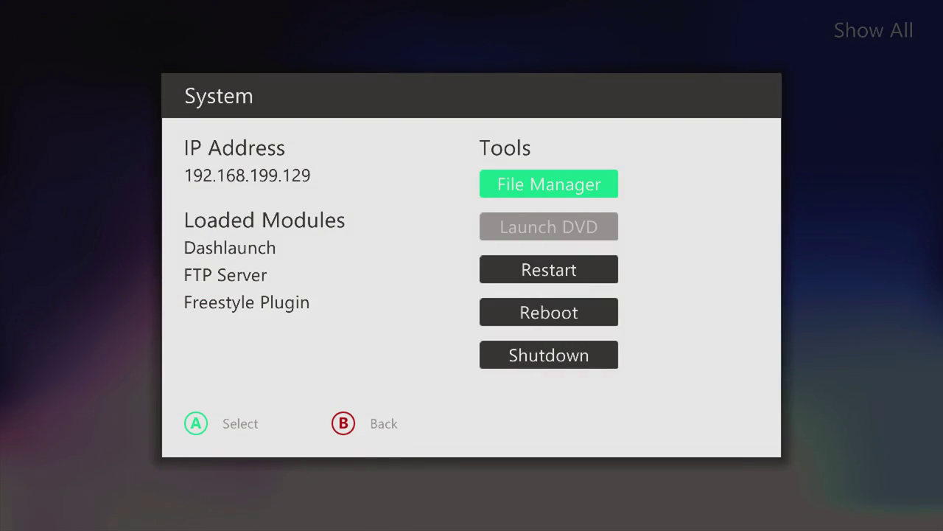
key("Return")
key("Down")
key("Down")
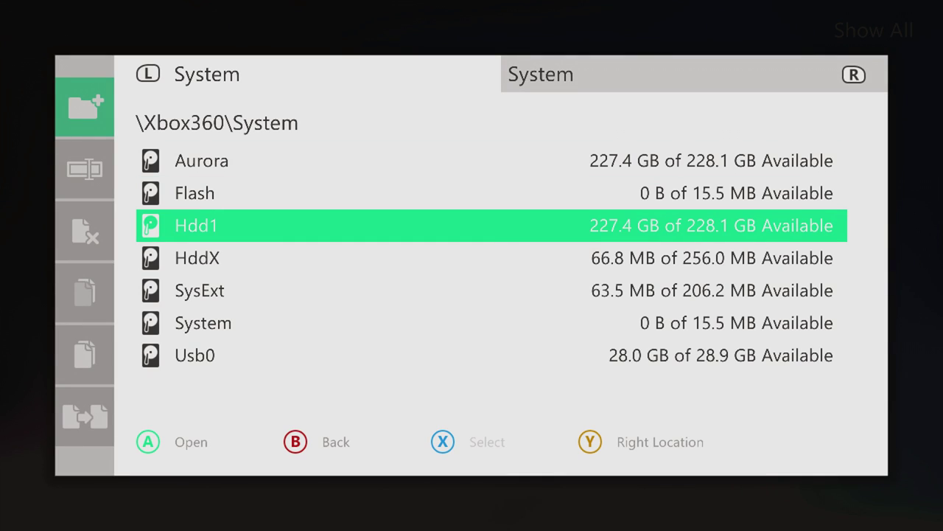
key("Return")
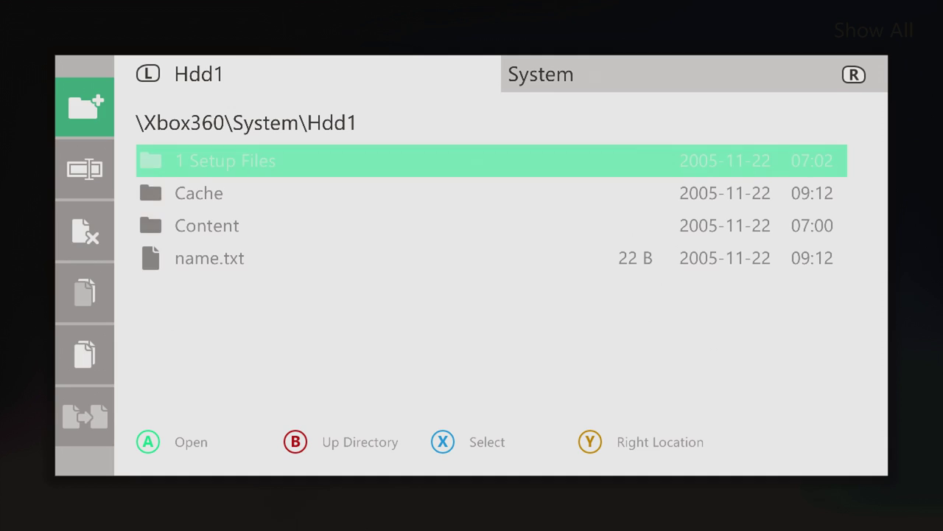
key("Return")
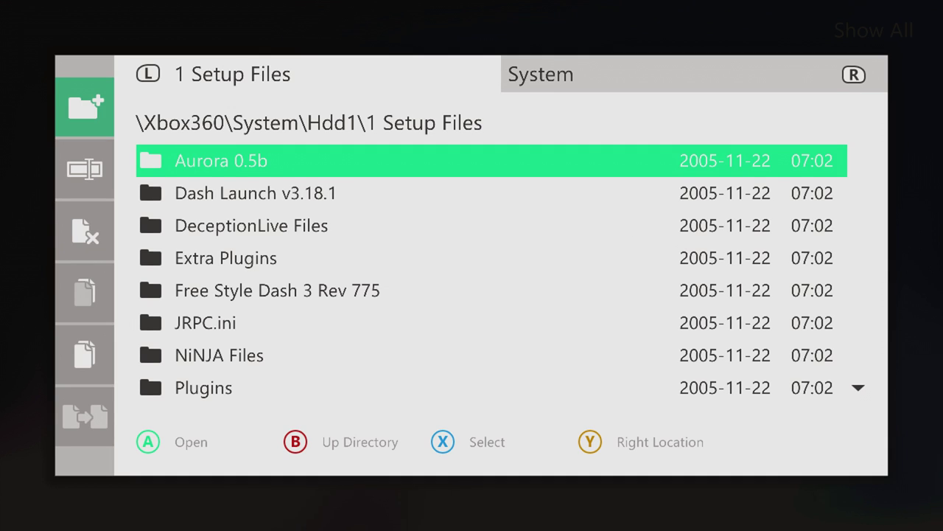
key("Page_Down")
key("Return")
Select every file in the Plugins folder, from the first one through XRPC.xex.
key("x")
key("Down")
key("x")
key("Down")
key("x")
key("Down")
key("x")
key("Down")
key("x")
key("Down")
key("x")
key("Down")
key("x")
key("Down")
key("x")
key("Down")
key("x")
key("Down")
key("x")
key("Down")
key("x")
key("Down")
key("x")
key("Down")
key("x")
key("Down")
key("x")
key("Down")
key("x")
key("Down")
key("x")
key("Down")
key("x")
key("Down")
key("x")
key("Down")
key("x")
key("Down")
key("x")
key("Down")
key("x")
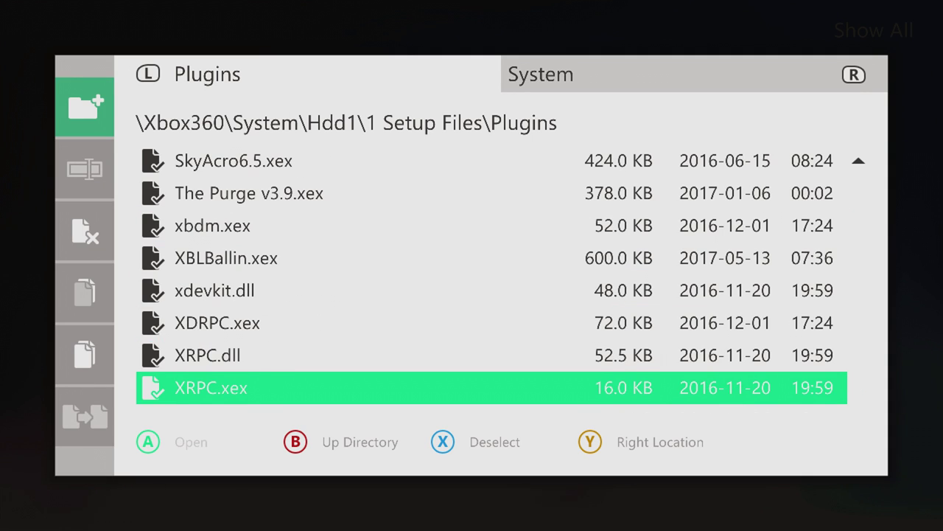
Copy the selected plugin files.
key("Left")
key("Up")
key("Up")
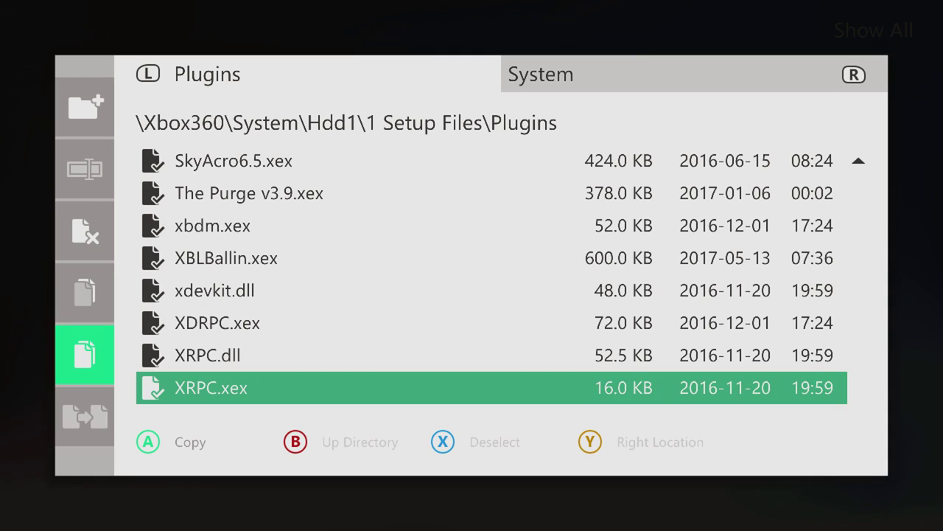
key("Return")
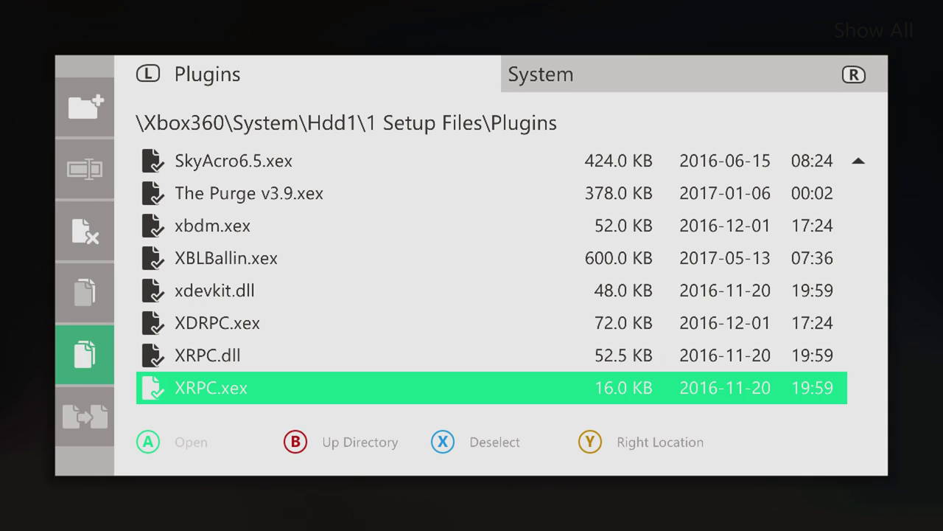
Return to the root of Hdd1 and paste the copied plugin files there.
key("BackSpace")
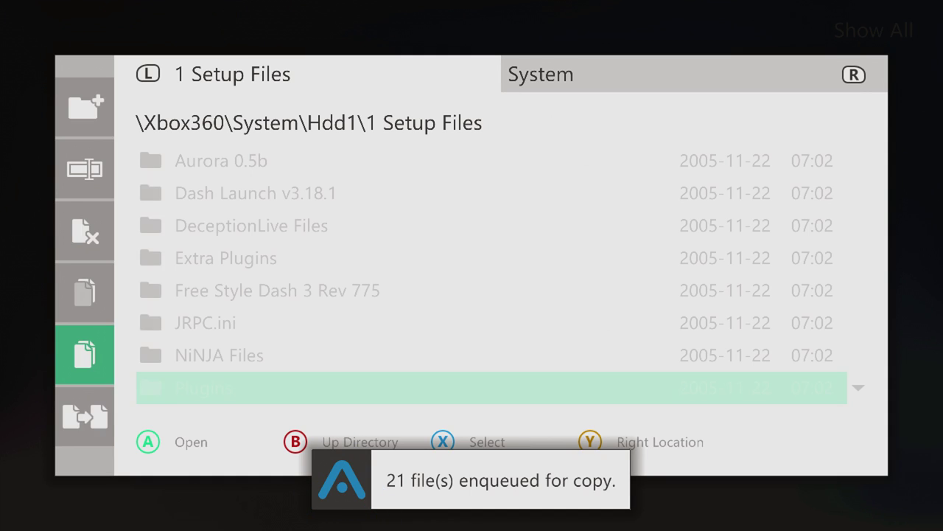
key("BackSpace")
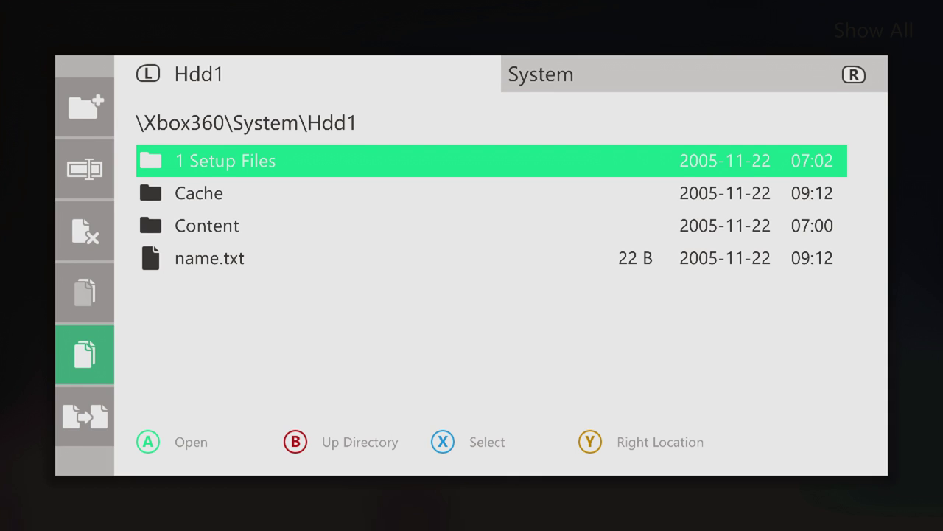
key("Left")
key("Down")
key("Return")
key("Right")
key("Return")
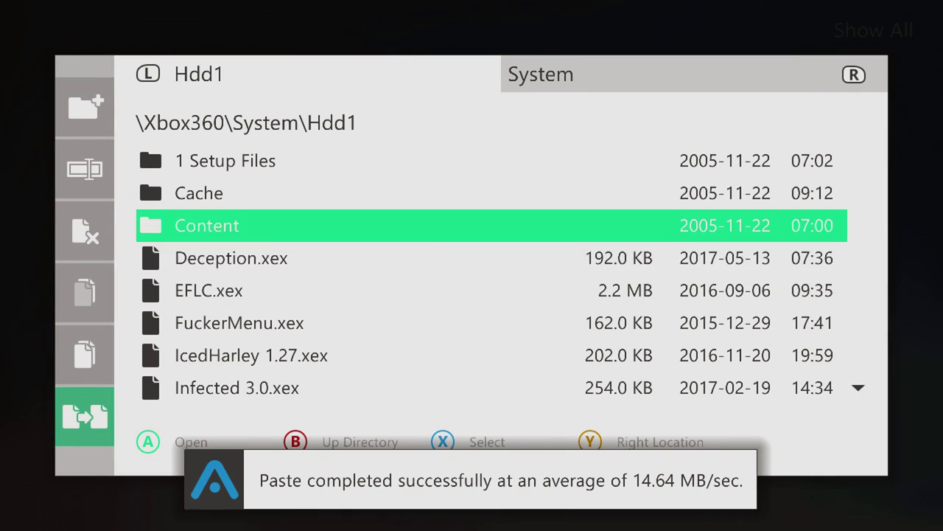
Open the 1 Setup Files folder in the root of Hdd1.
key("Up")
key("Up")
key("Down")
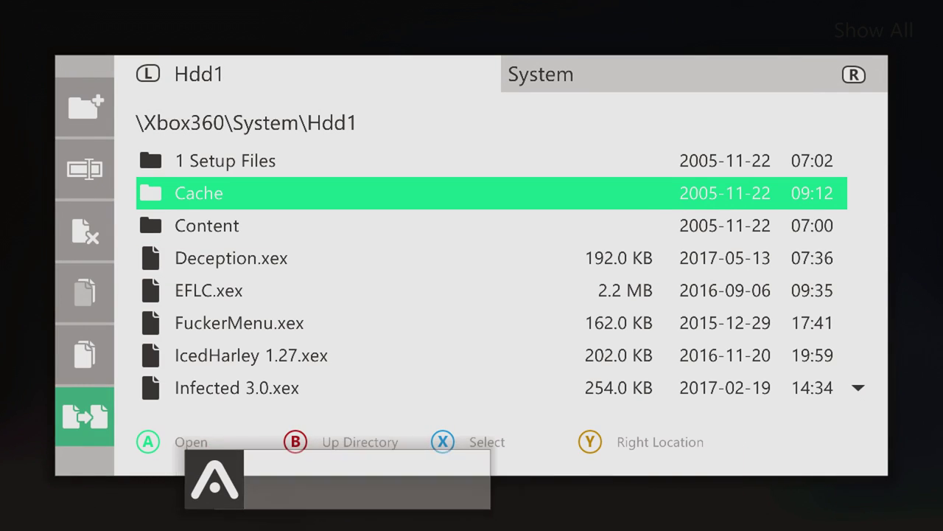
key("Up")
key("Down")
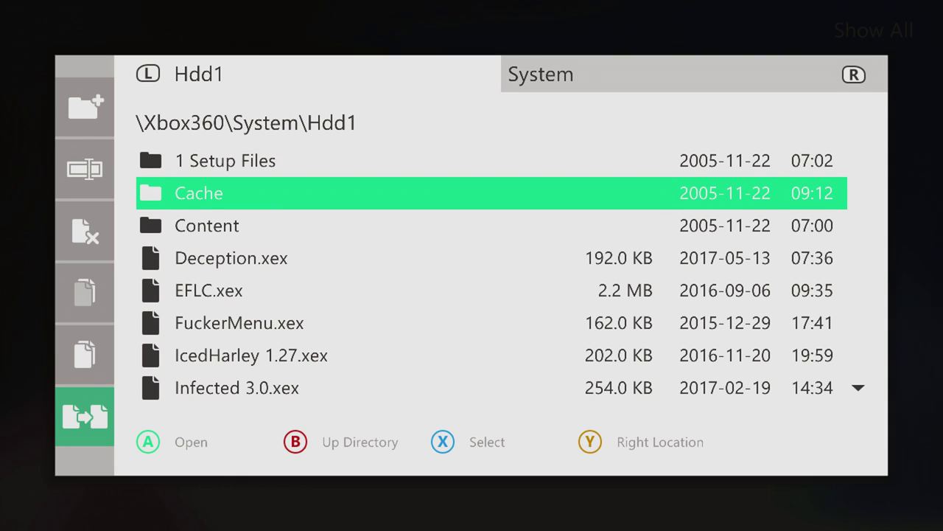
key("Up")
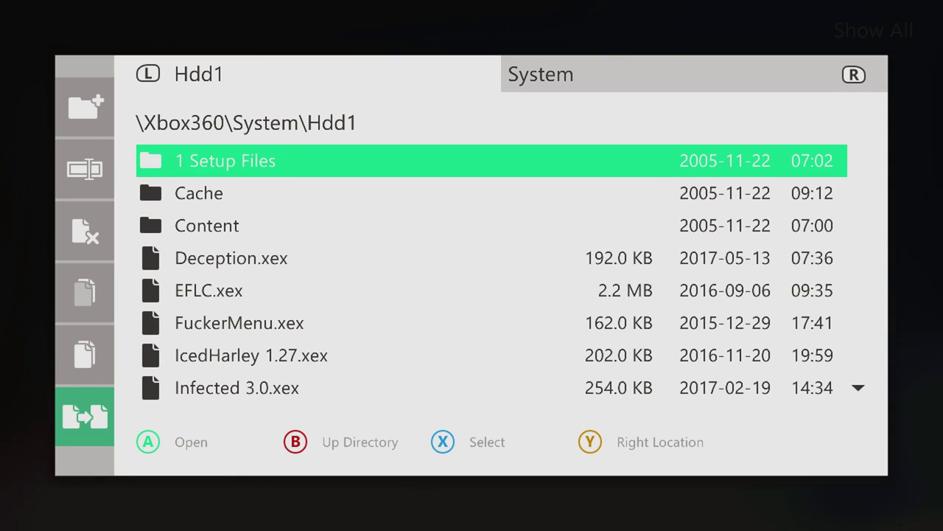
key("Return")
Launch DashLaunch from the Installer folder inside the Dash Launch v3.18.1 folder.
key("Down")
key("Up")
key("Down")
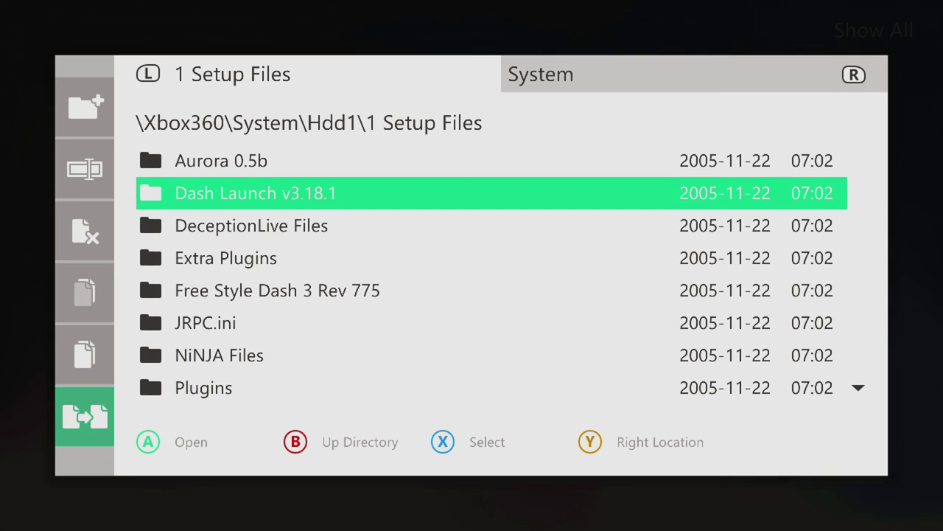
key("Return")
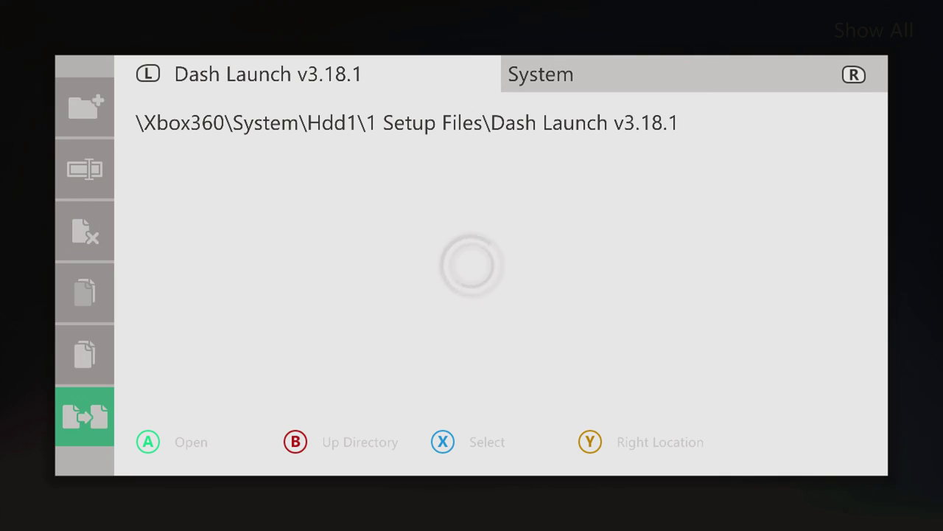
key("Down")
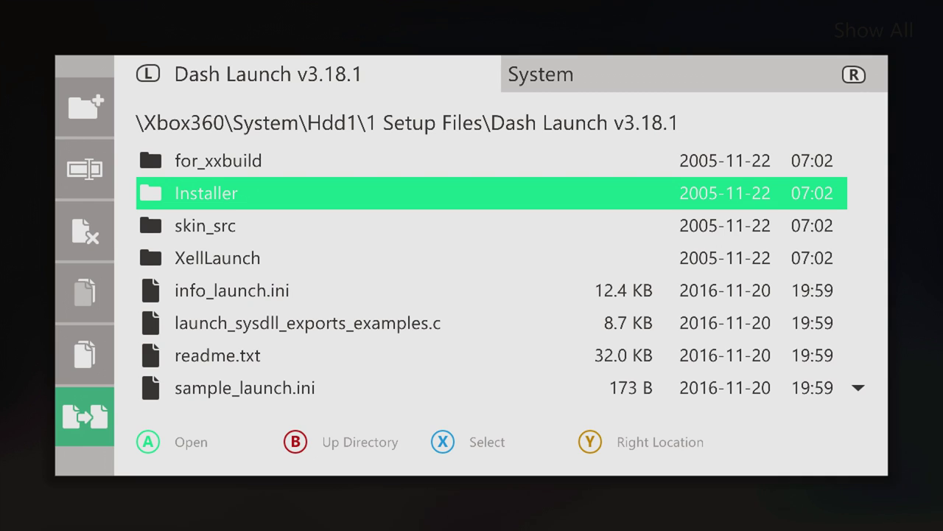
key("Return")
key("Return")
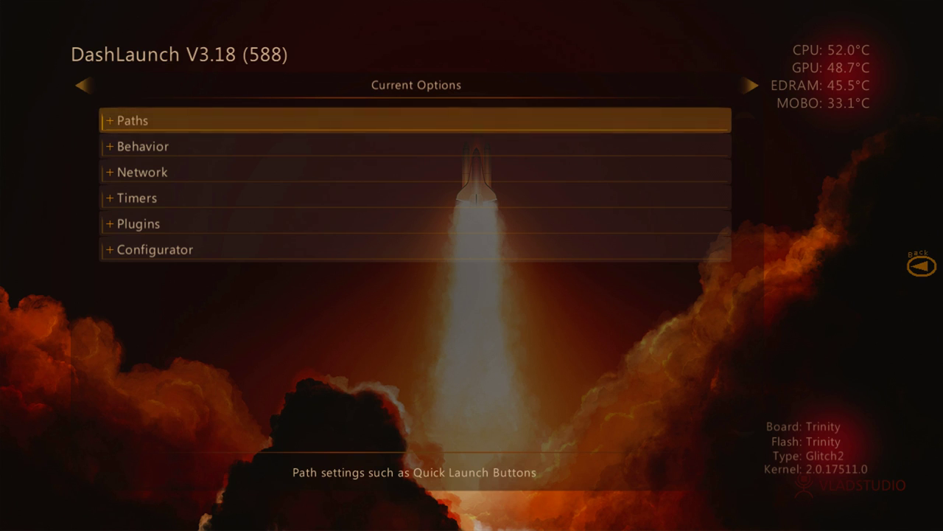
Load the DashLaunch settings from the launch.ini stored on Hdd and show the available launch.ini actions.
key("Right")
key("Down")
key("Down")
key("Down")
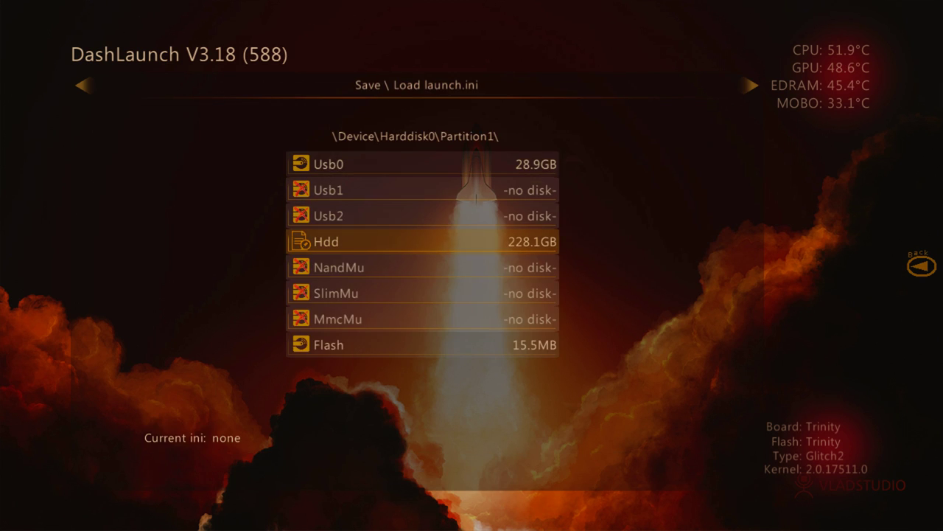
key("Return")
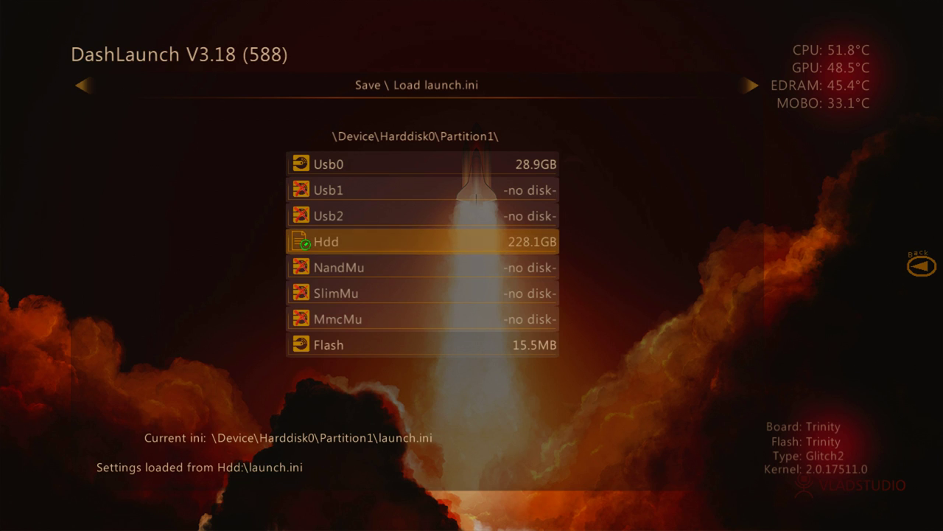
key("BackSpace")
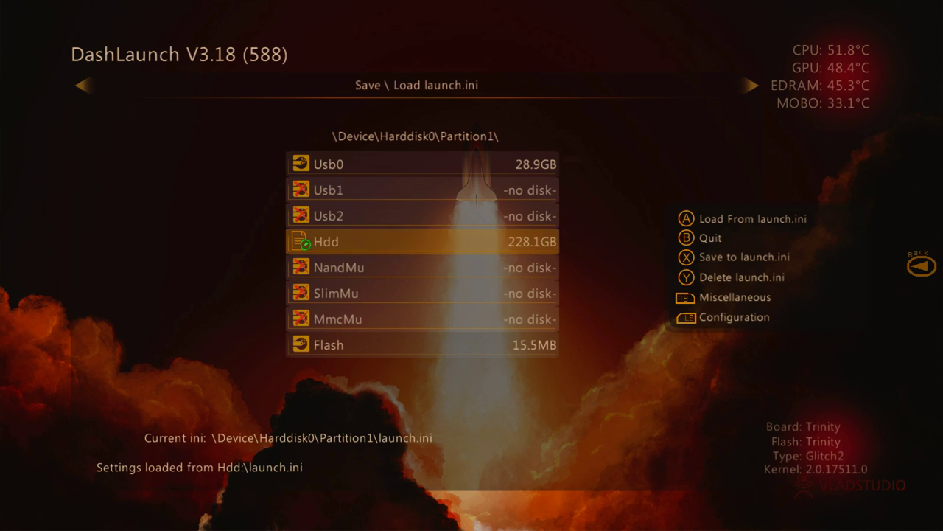
Return to DashLaunch's Current Options and expand the Plugins section.
key("Escape")
key("Down")
key("Down")
key("Down")
key("Down")
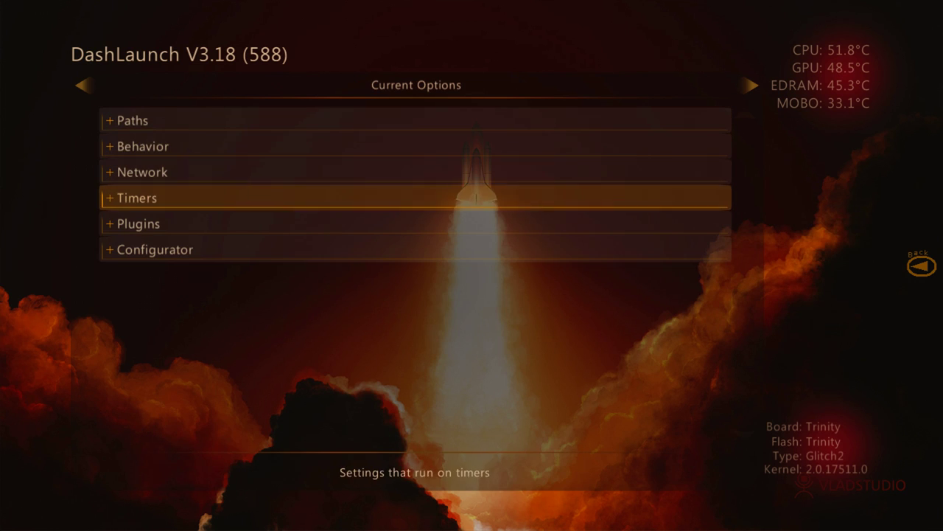
key("Return")
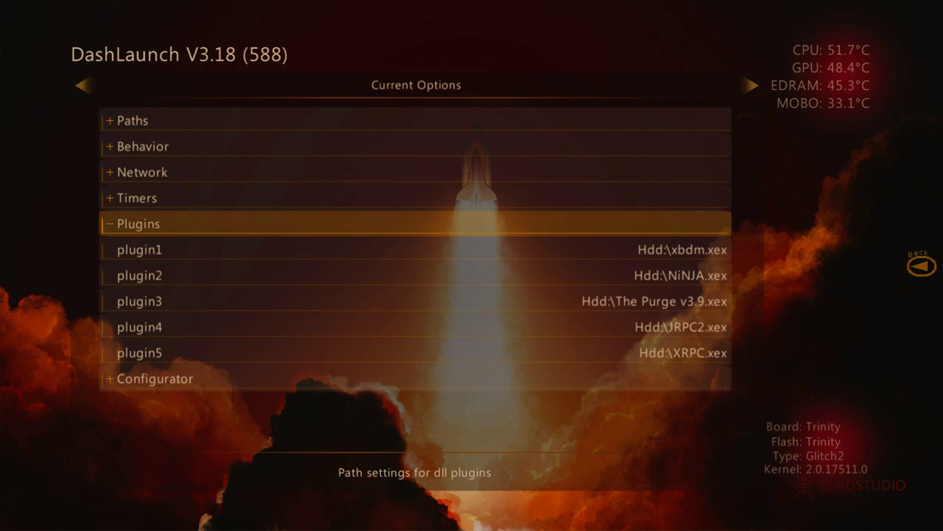
Set plugin2 to the XBLBallin.xex file in the root of Hdd.
key("Down")
key("Down")
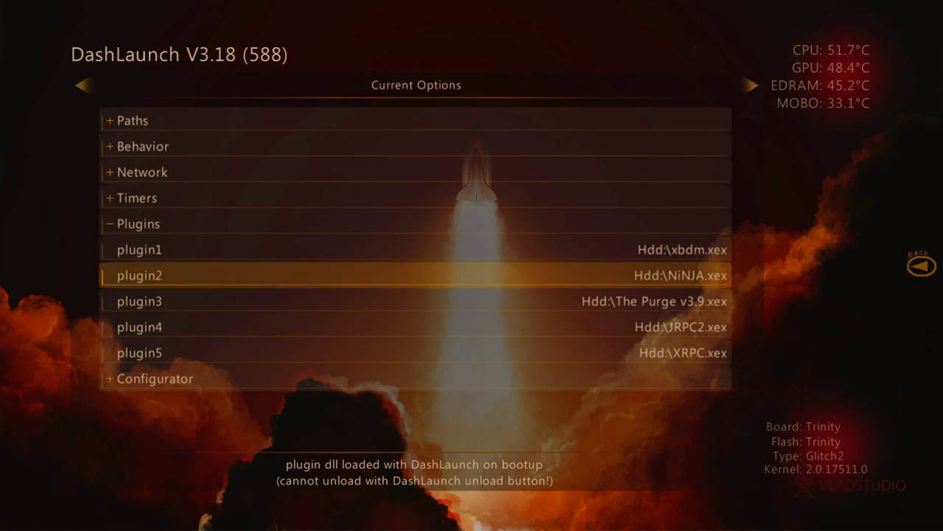
key("Down")
key("Up")
key("Return")
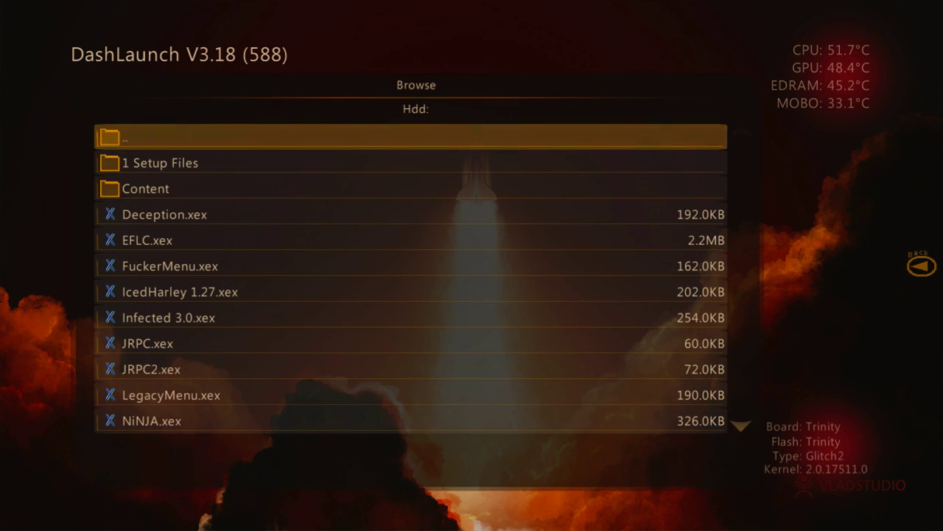
key("Down")
key("Down")
key("Down")
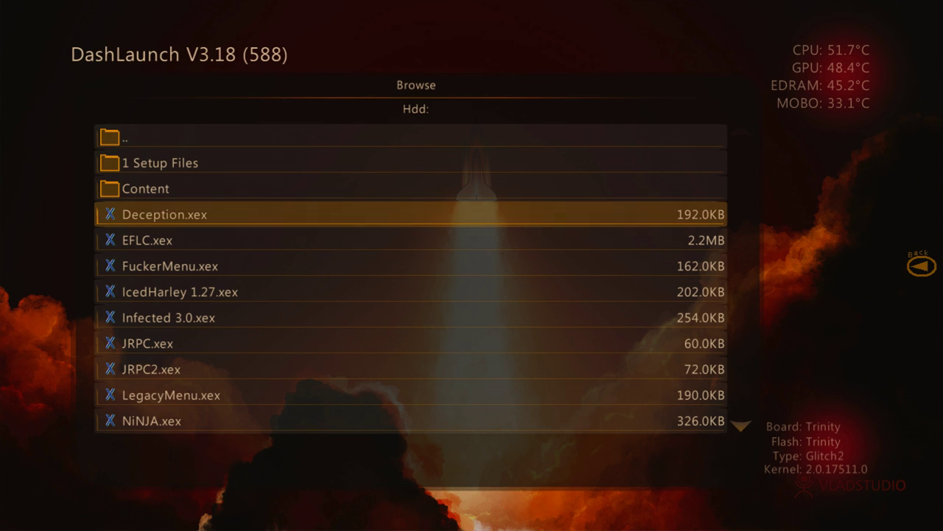
key("Page_Down")
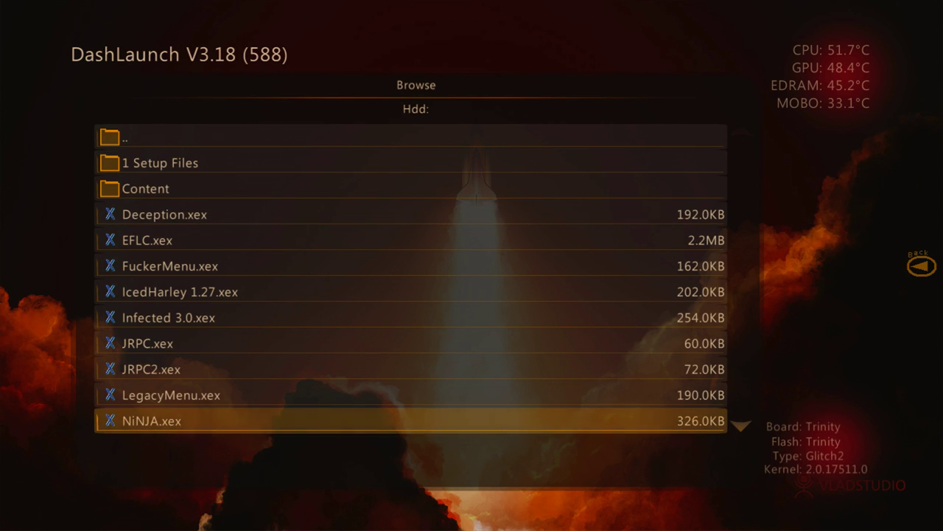
key("Down")
key("Down")
key("Down")
key("Down")
key("Down")
key("Down")
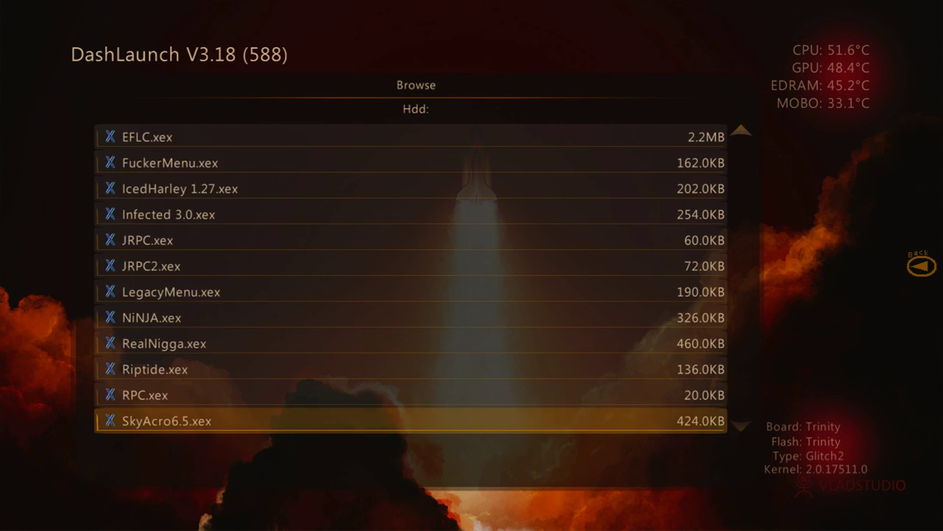
key("Down")
key("Down")
key("Up")
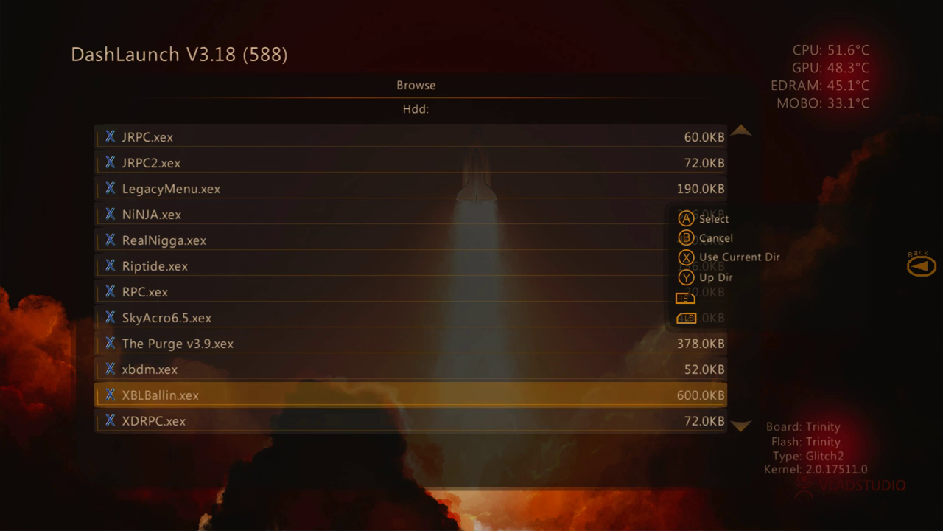
key("Return")
Review the Network settings in Current Options, collapse them again and return to the plugin2 entry.
key("Down")
key("Up")
key("Up")
key("Up")
key("Up")
key("Up")
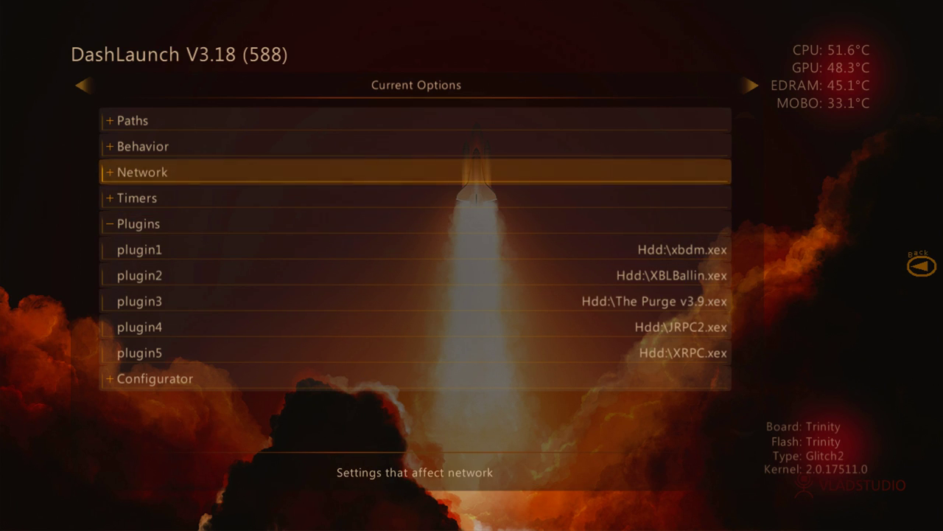
key("Return")
key("Return")
key("Down")
key("Down")
key("Down")
key("Down")
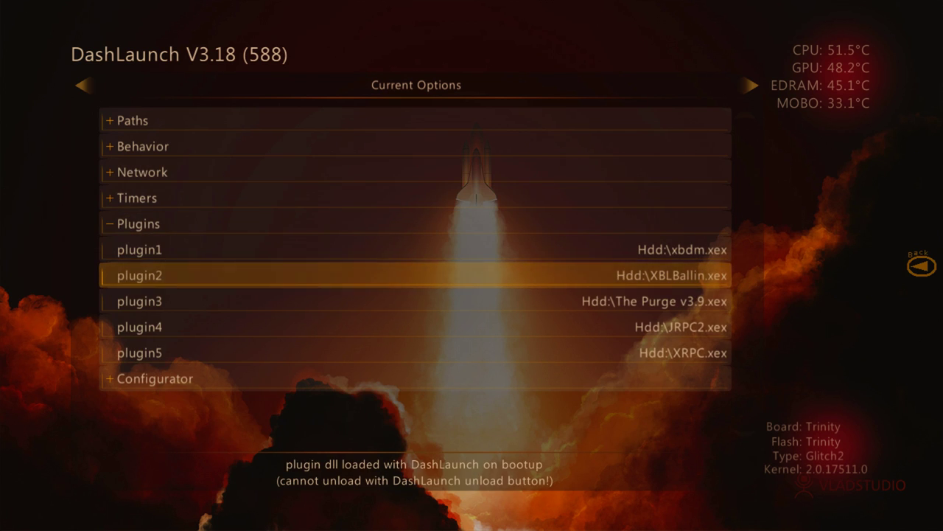
Save the DashLaunch settings to launch.ini on Hdd and continue past the XBLBallin welcome message.
key("Right")
key("Down")
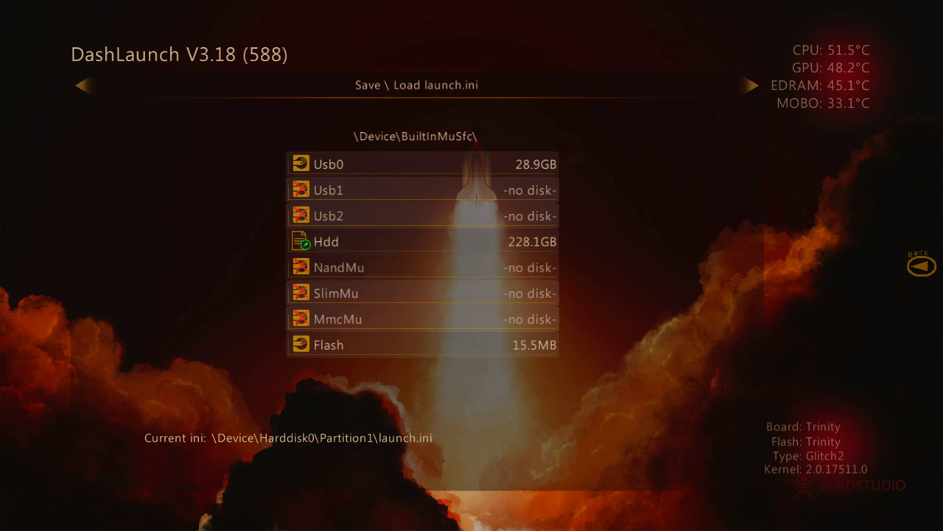
key("Up")
key("Return")
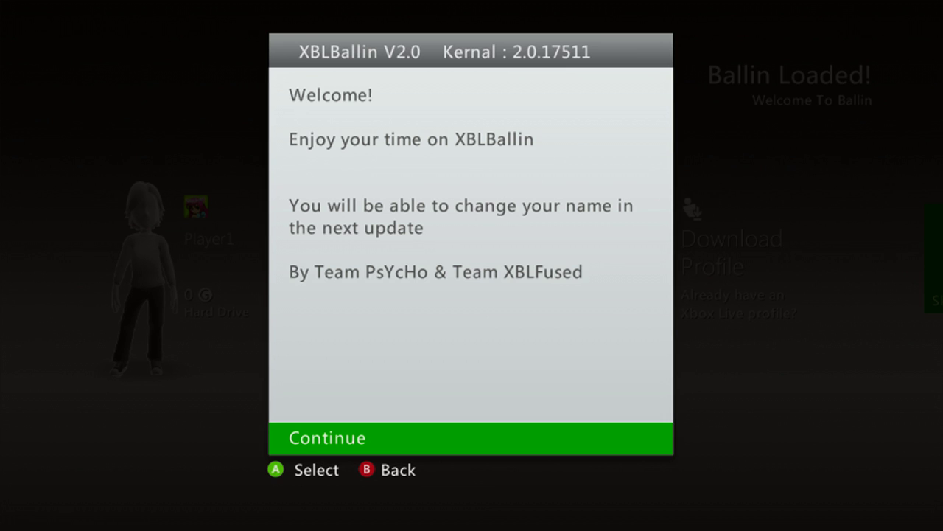
key("Return")
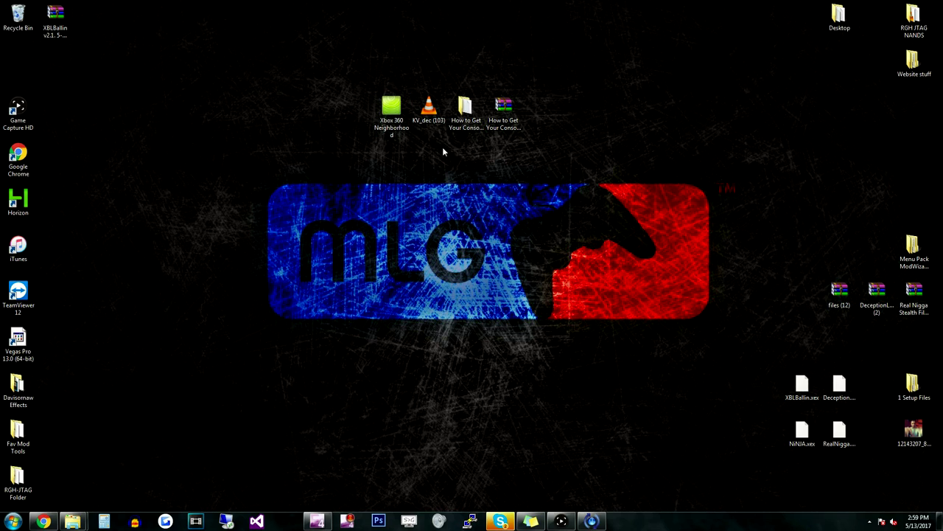
Switch to Xbox 360 Neighborhood on the PC and open the JTAG console's Retail Hard Drive Emulation (HDD:) drive.
left_click(399, 131)
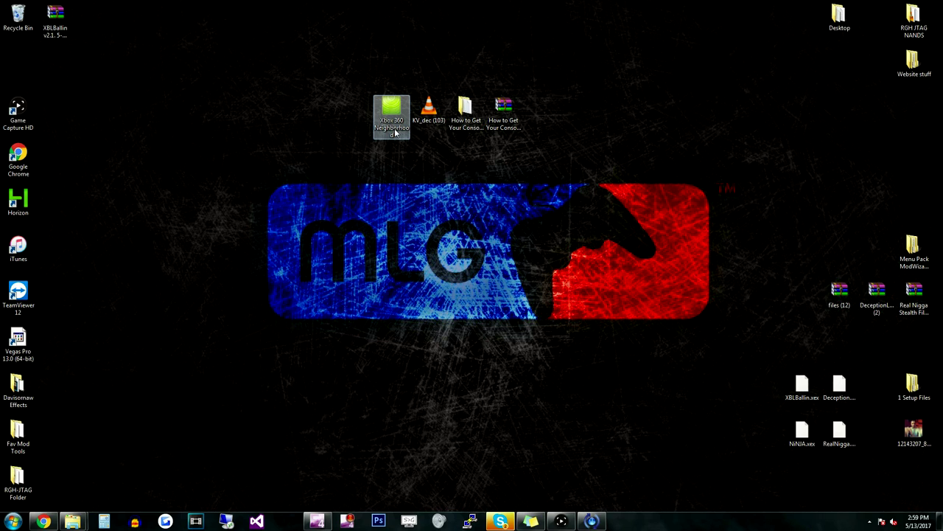
left_click(354, 120)
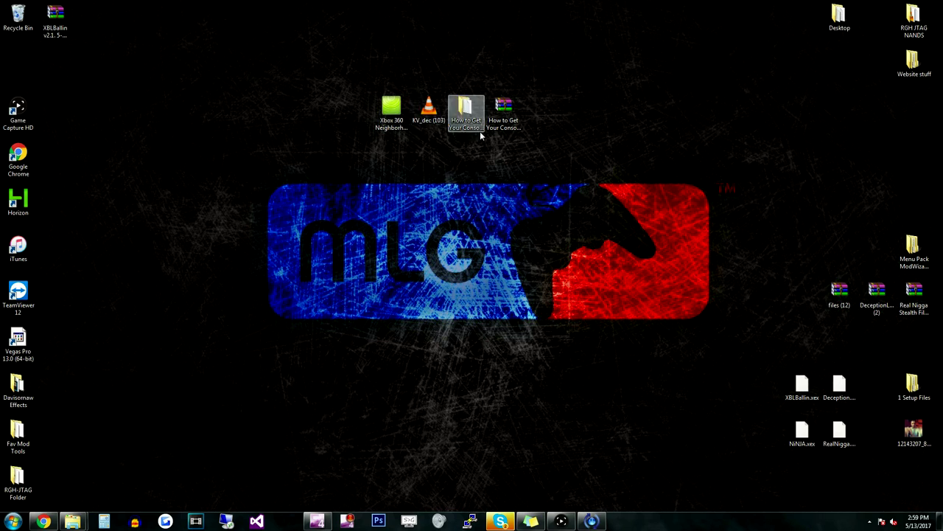
double_click(400, 118)
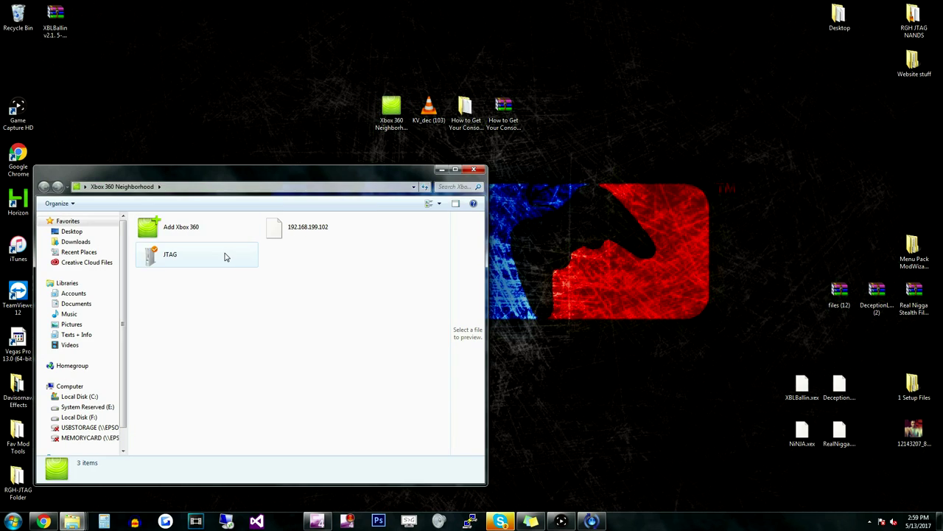
double_click(227, 257)
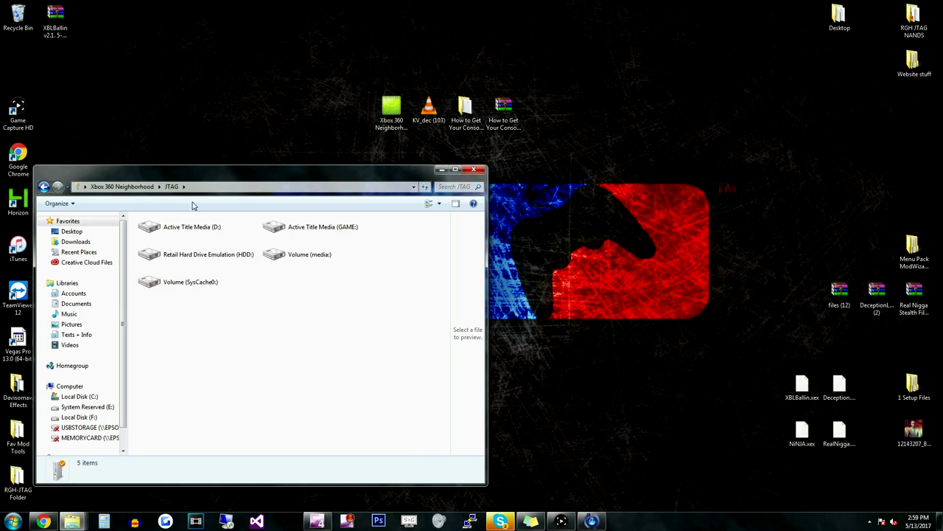
double_click(191, 258)
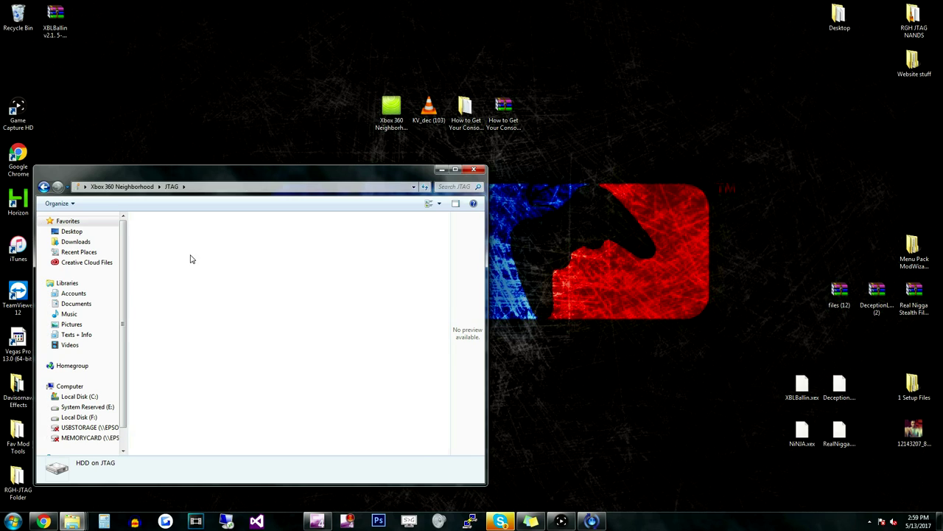
left_click_drag(206, 177, 378, 176)
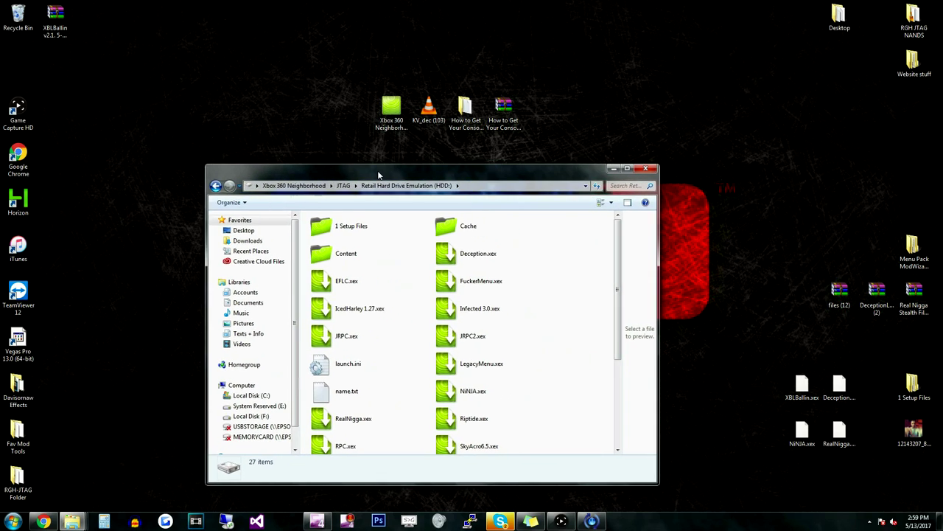
Rename the KV_dec (103) file on the desktop to kv.
left_click(429, 117)
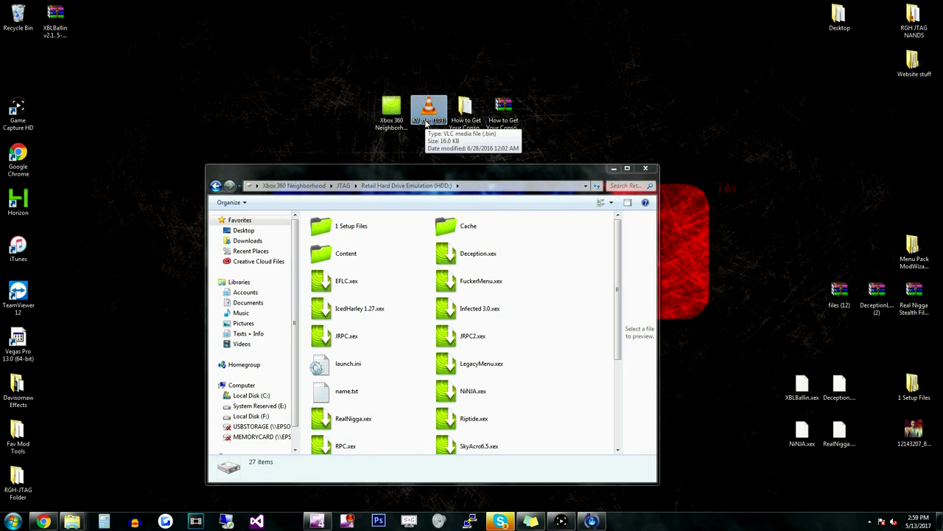
left_click(427, 121)
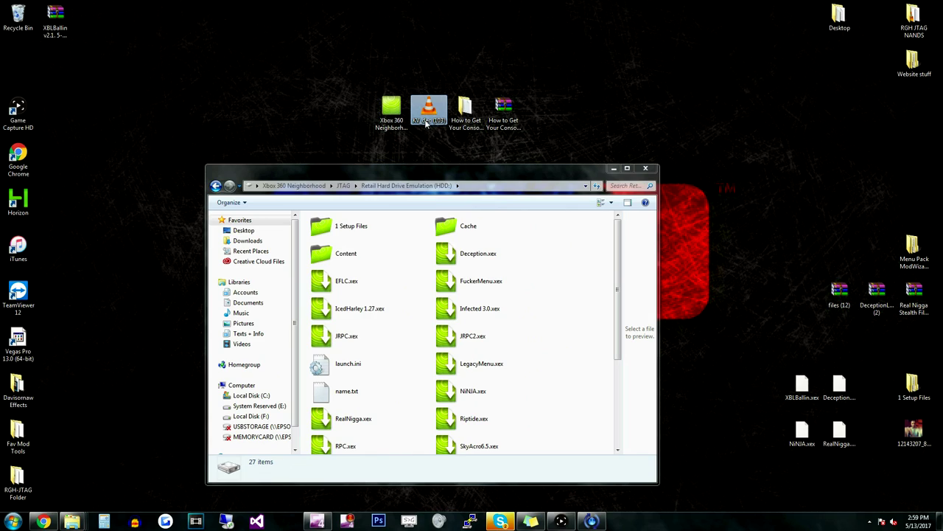
type("kv")
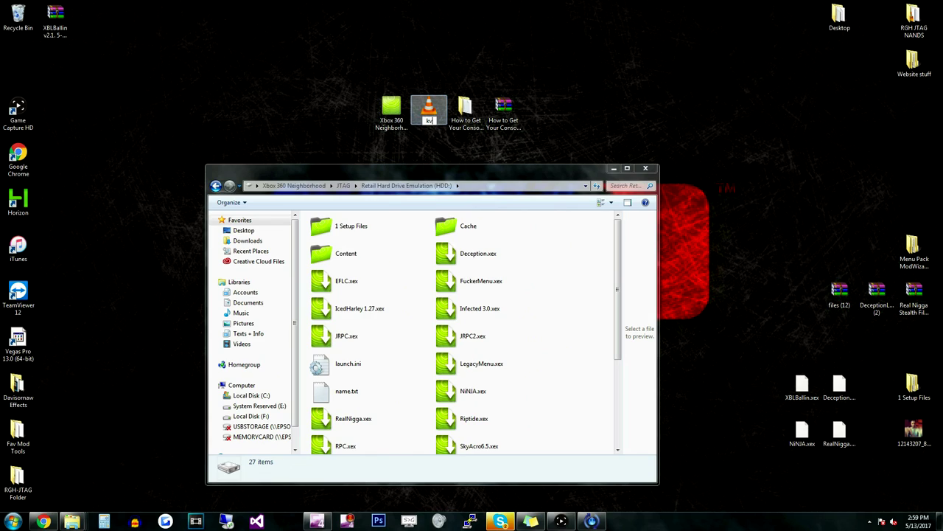
key("Return")
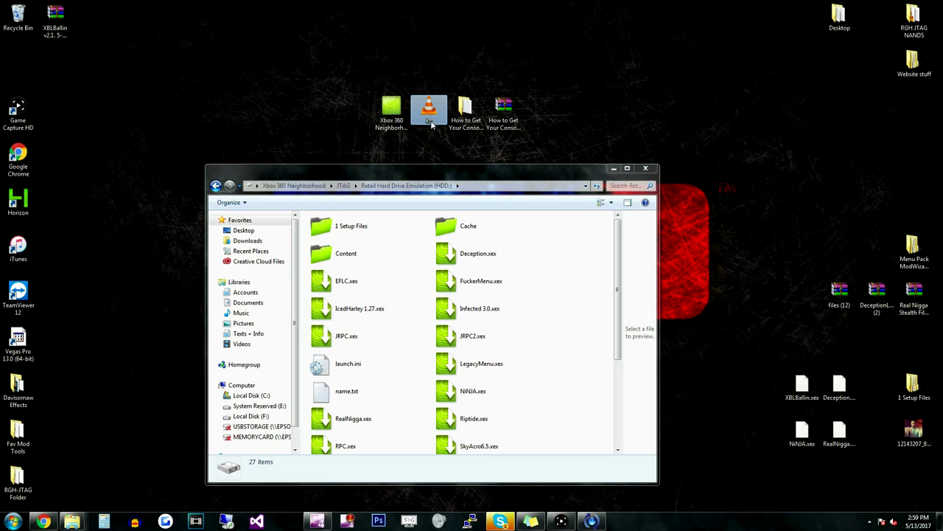
left_click(431, 122)
key("End")
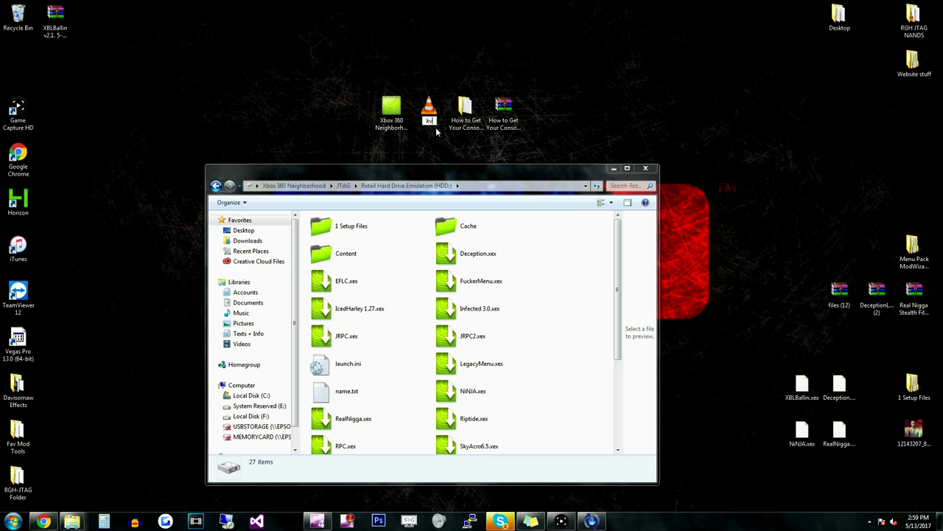
type(".bin")
key("BackSpace")
key("BackSpace")
key("BackSpace")
key("Return")
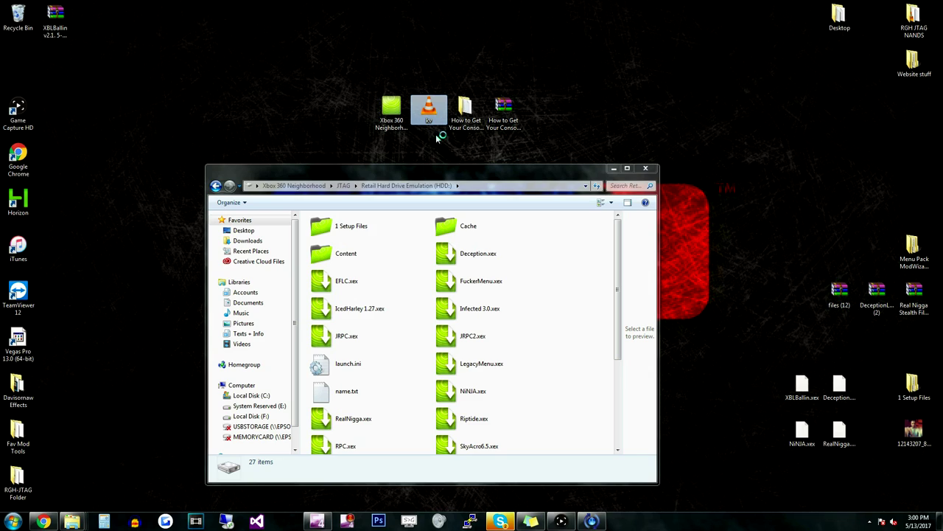
Copy the kv file from the desktop to the console's HDD root and check for kv.bin among its files.
mouse_move(429, 126)
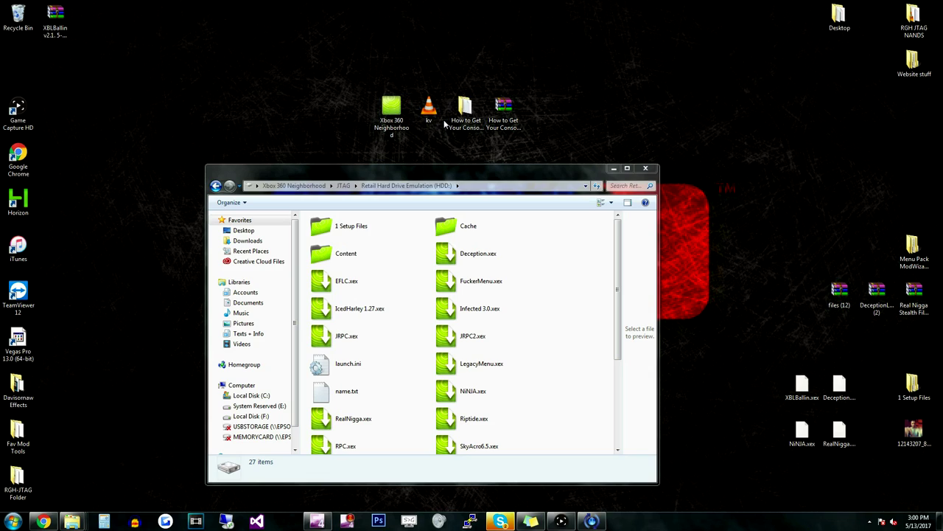
left_click_drag(434, 112, 302, 238)
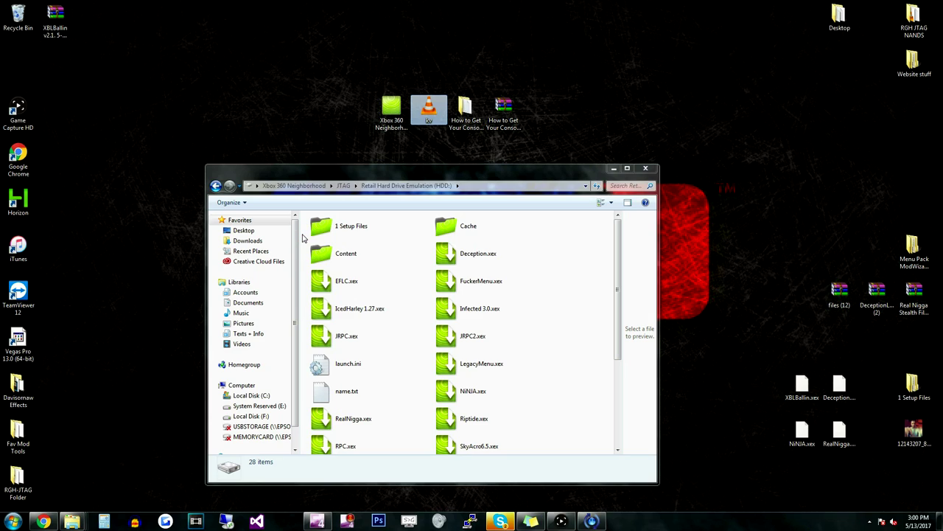
left_click_drag(617, 254, 623, 383)
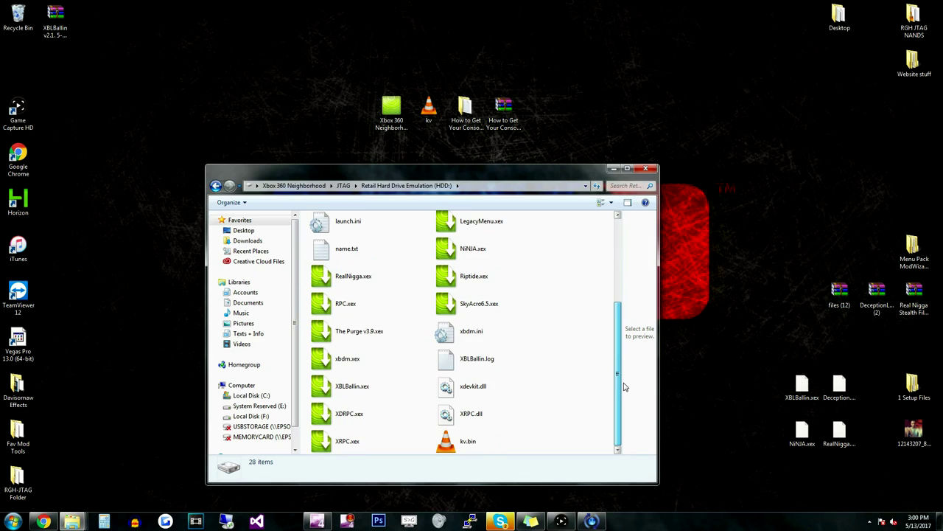
left_click(466, 439)
left_click(593, 391)
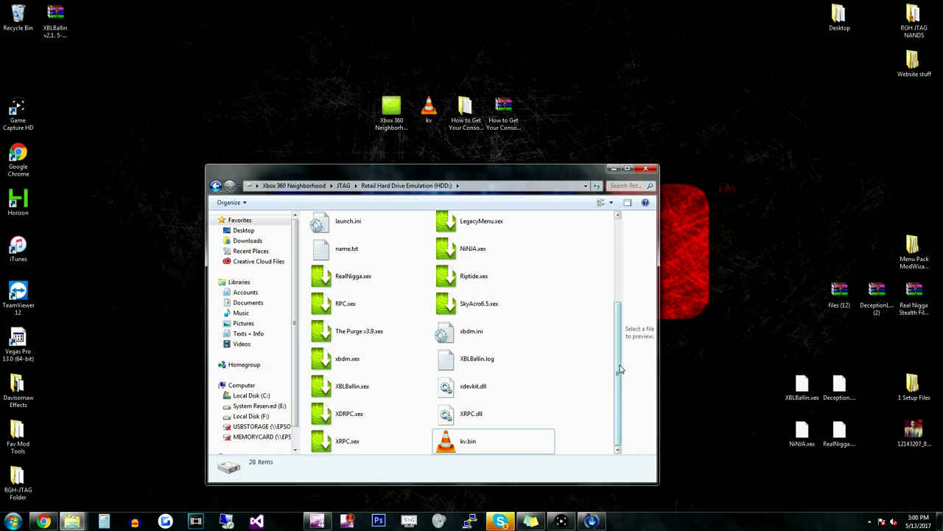
left_click_drag(621, 368, 623, 253)
Switch to Game Capture HD and enlarge the console preview to full screen for the Test Xbox Live Connection page.
left_click(561, 521)
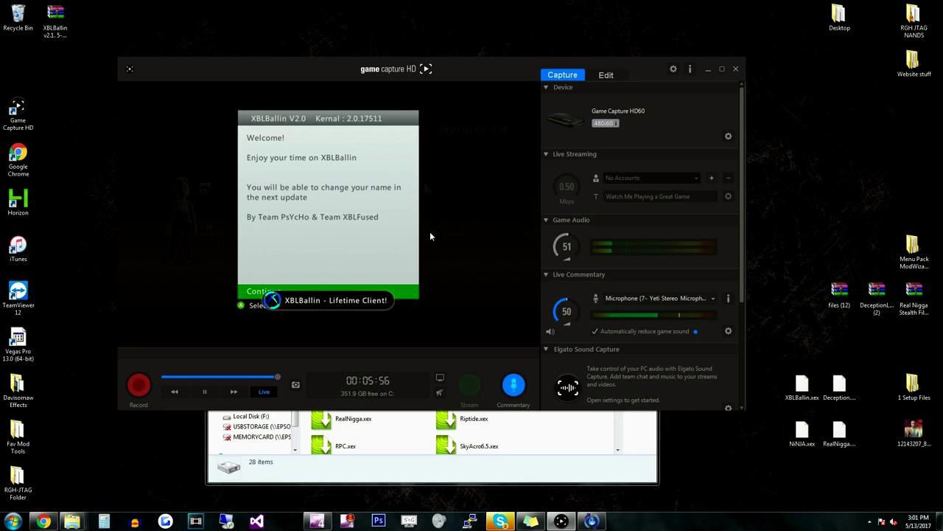
double_click(431, 234)
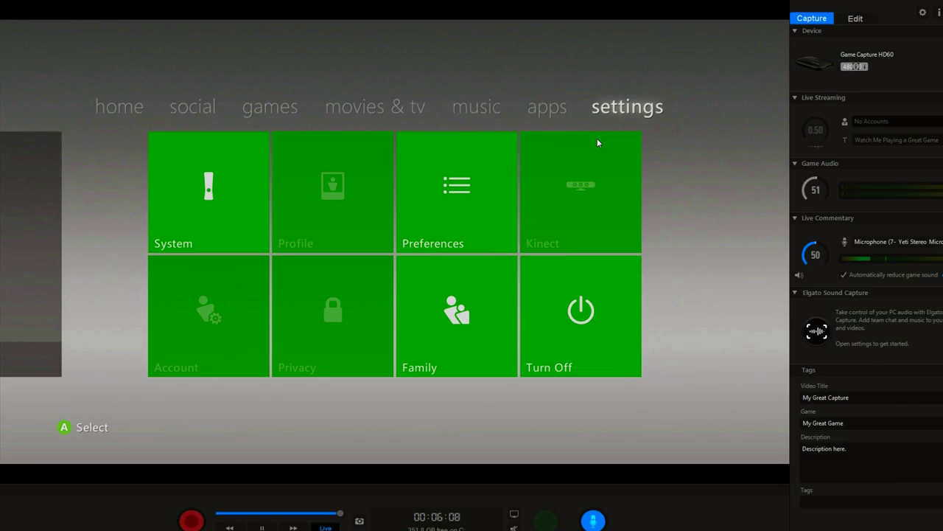
double_click(597, 138)
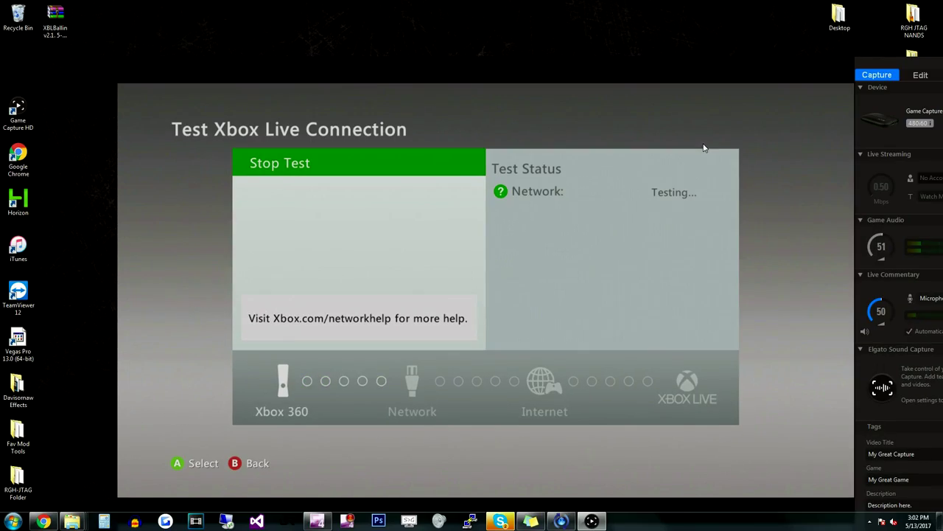
double_click(375, 90)
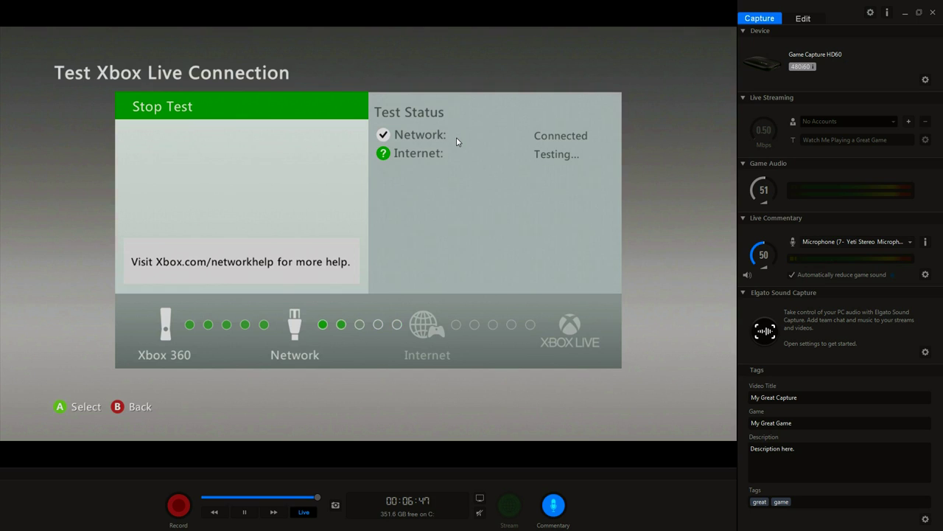
double_click(457, 141)
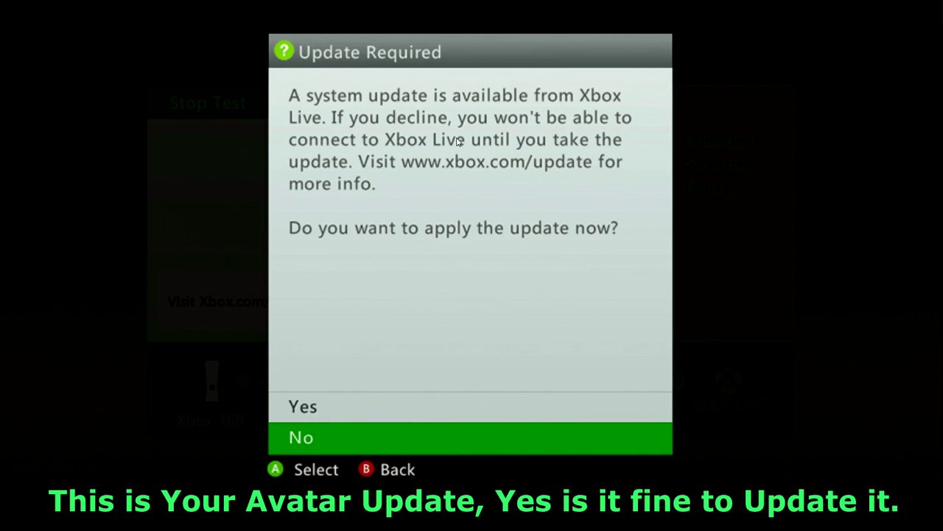
Accept the required Xbox Live system update by answering Yes.
key("Up")
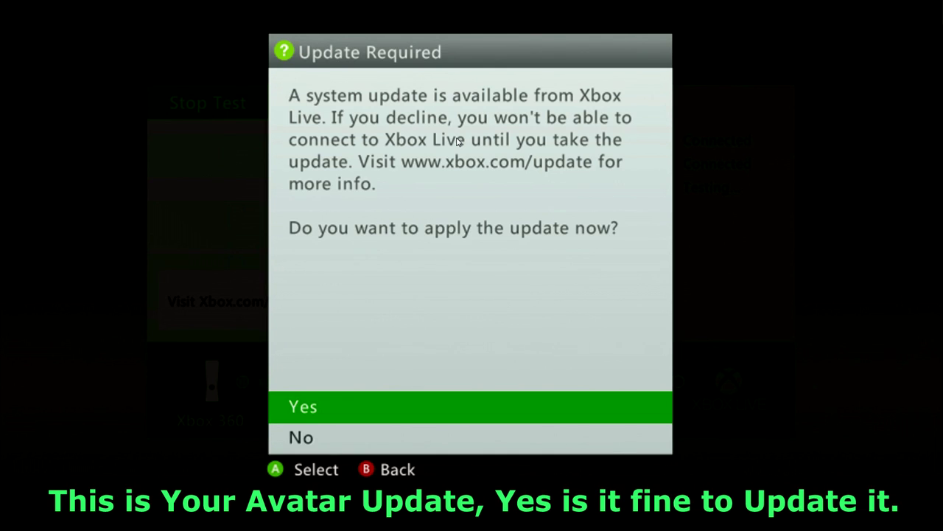
key("Return")
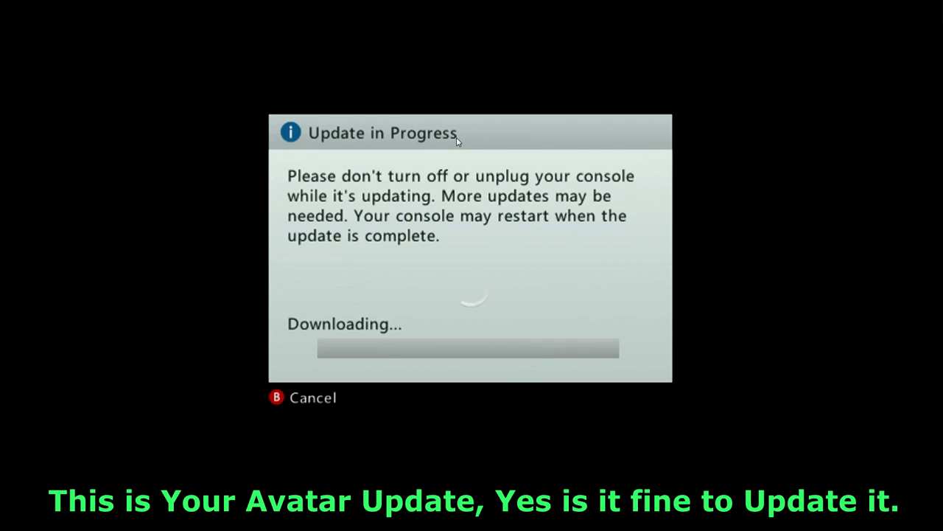